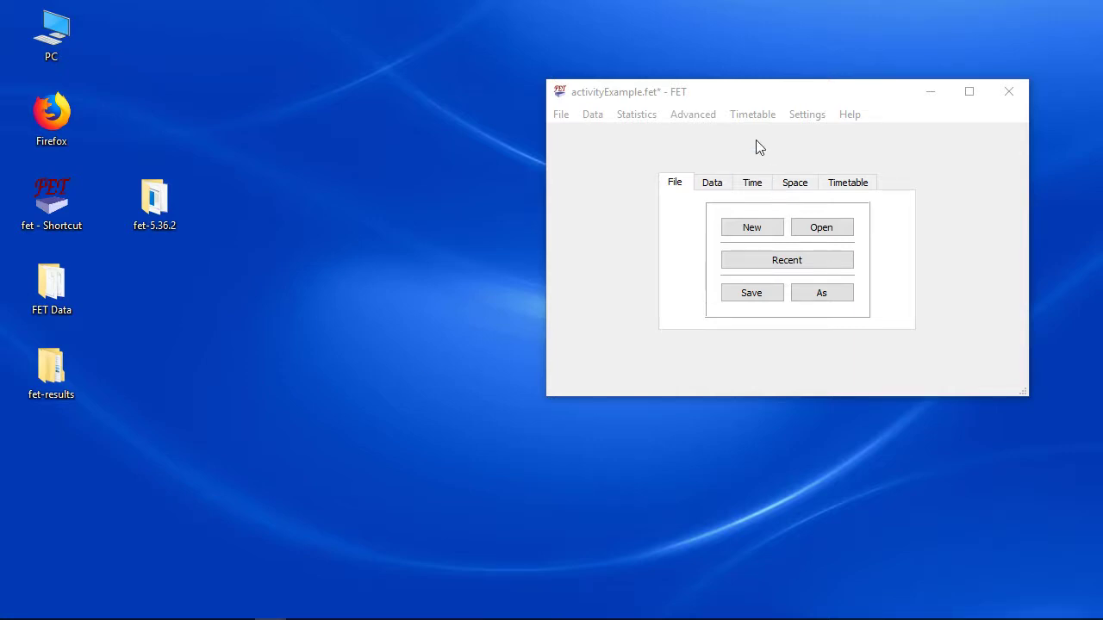
Step: Browse the Advanced and Data menus, reaching the Students > Years and Teachers entries
left_click(682, 116)
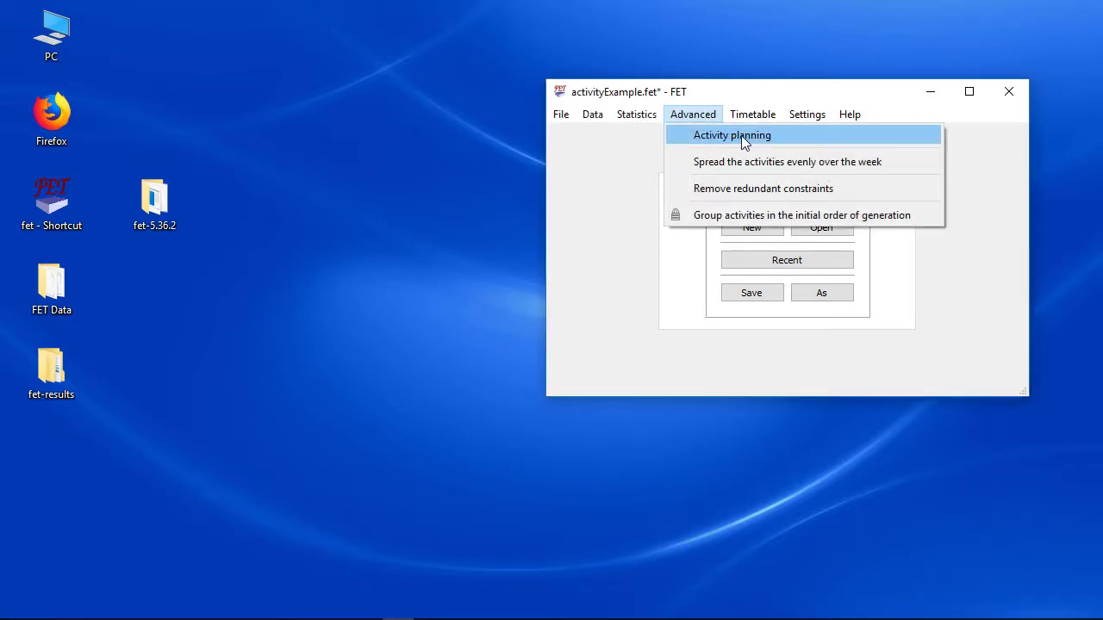
mouse_move(594, 117)
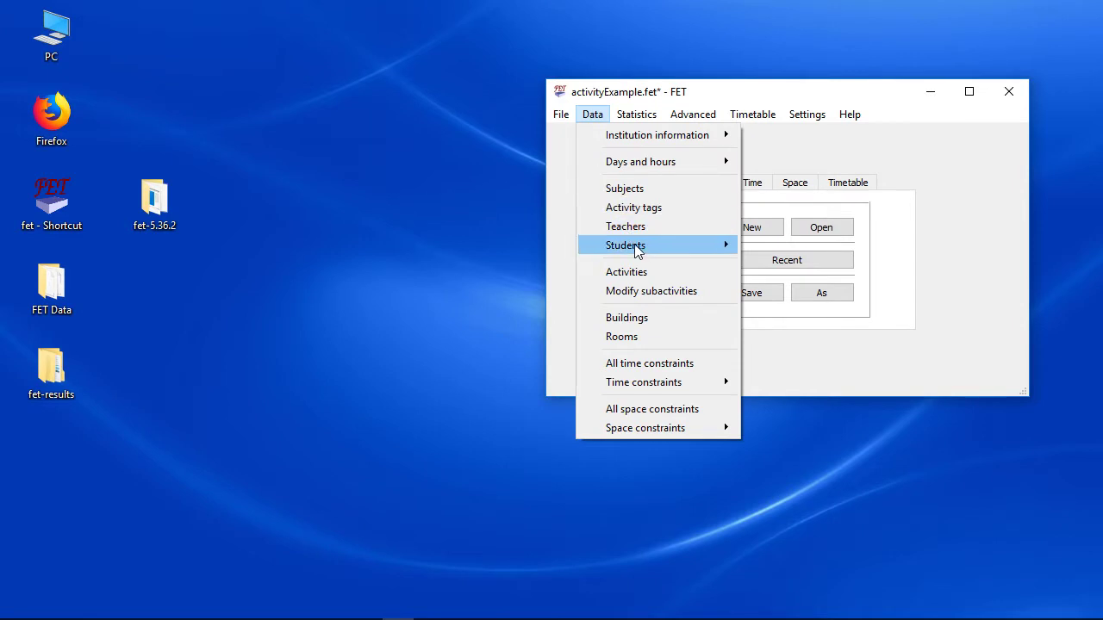
mouse_move(650, 247)
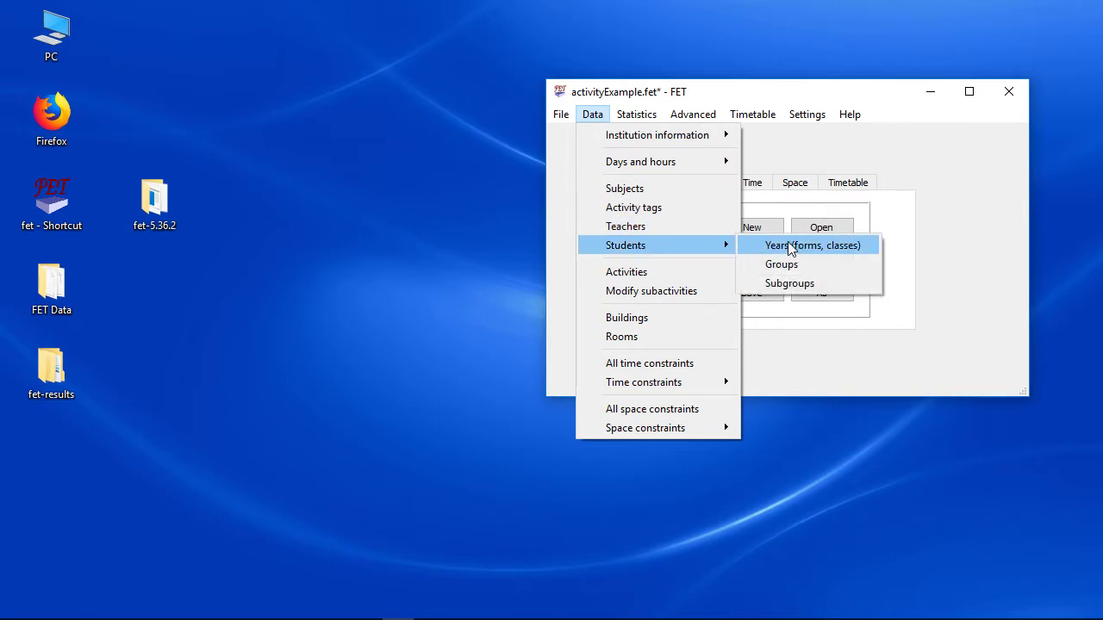
Step: Add Geo to the second teacher's qualified subjects, alongside Eng and Spo
left_click(654, 229)
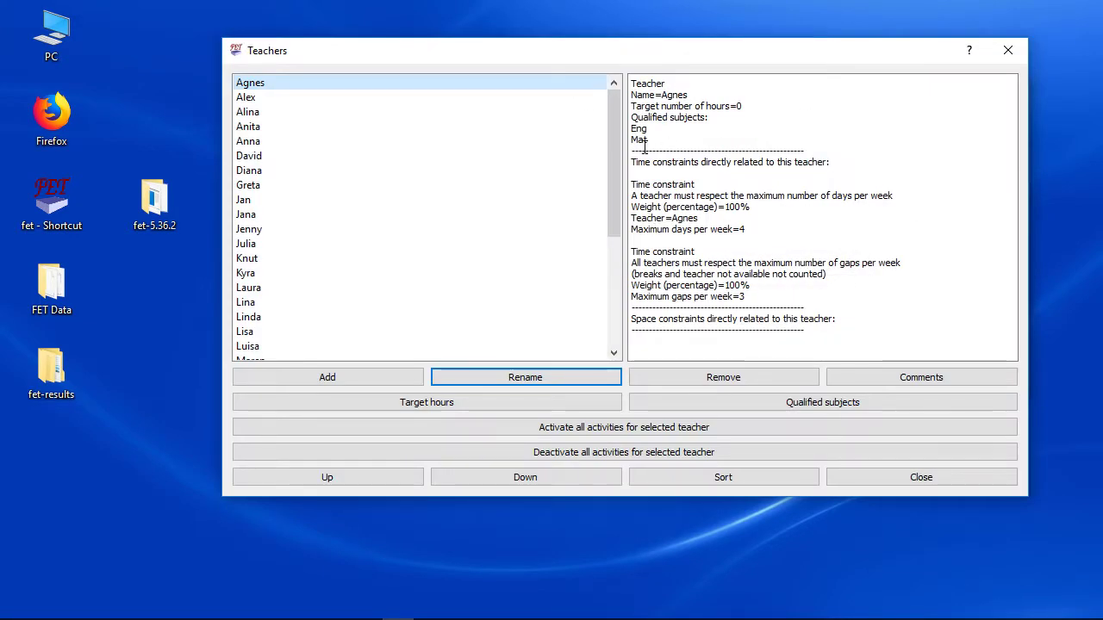
left_click(306, 98)
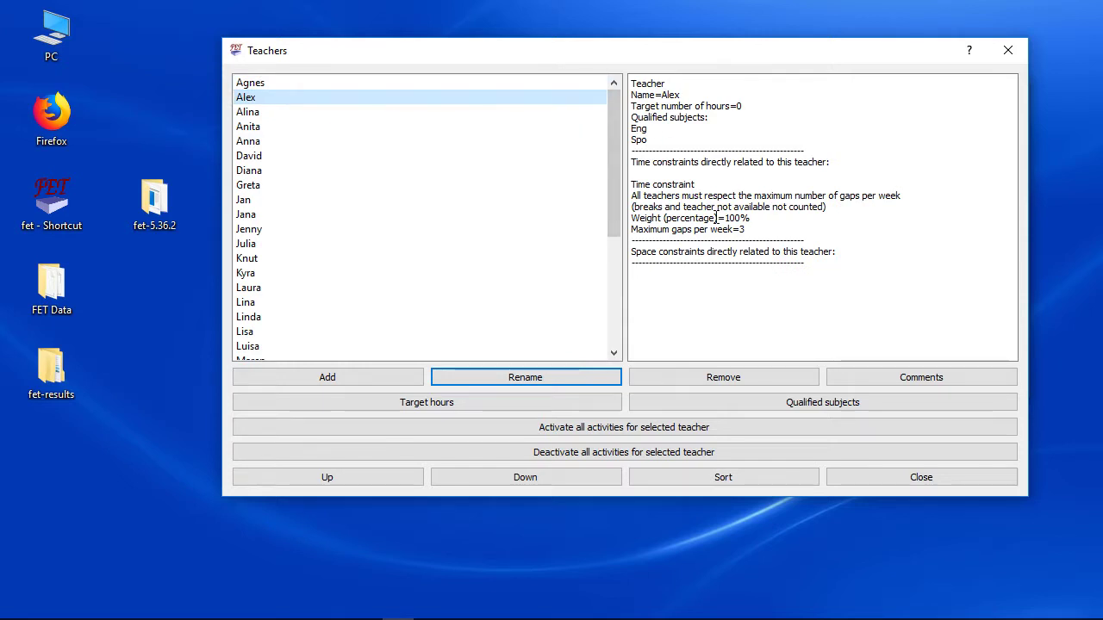
left_click(838, 403)
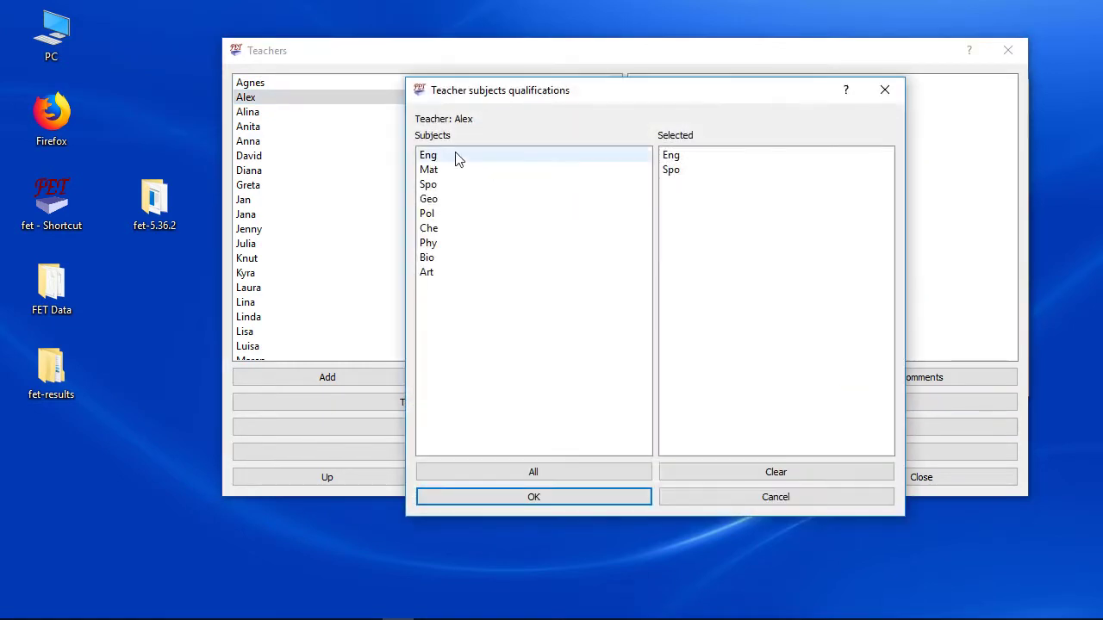
double_click(457, 198)
left_click(601, 497)
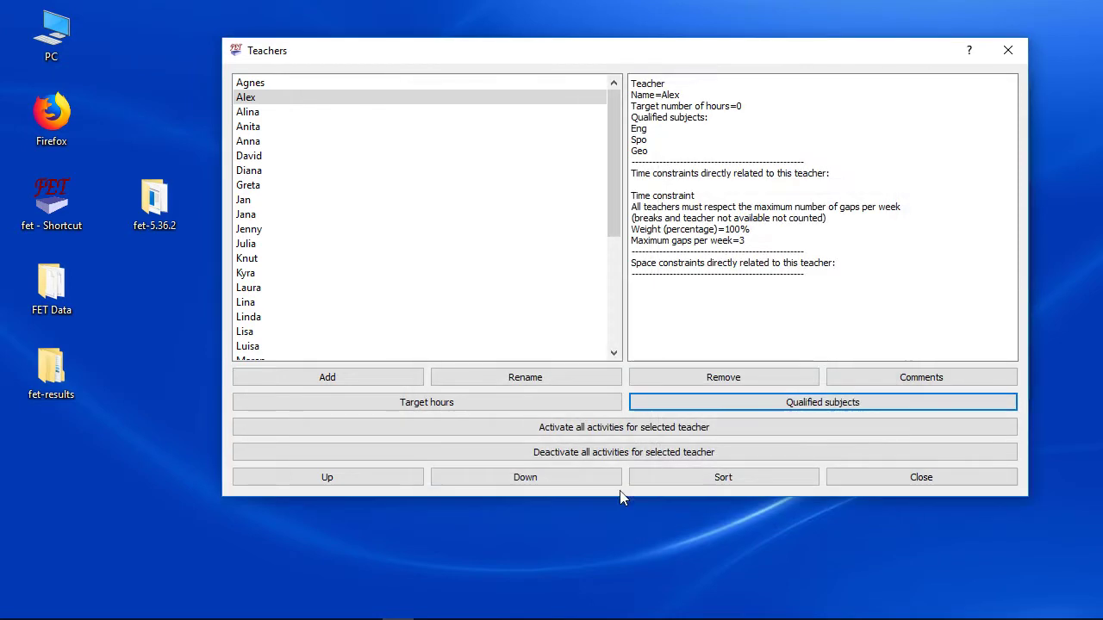
left_click(915, 478)
Step: Open Advanced > Activity planning and select the Eng cell for class 5c
left_click(691, 116)
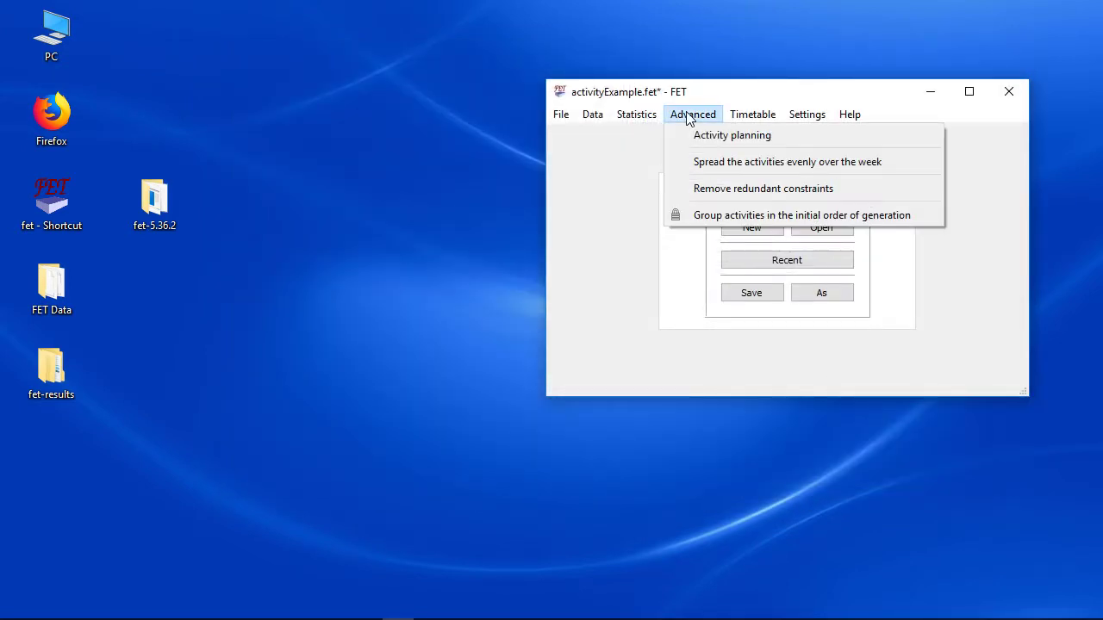
left_click(720, 140)
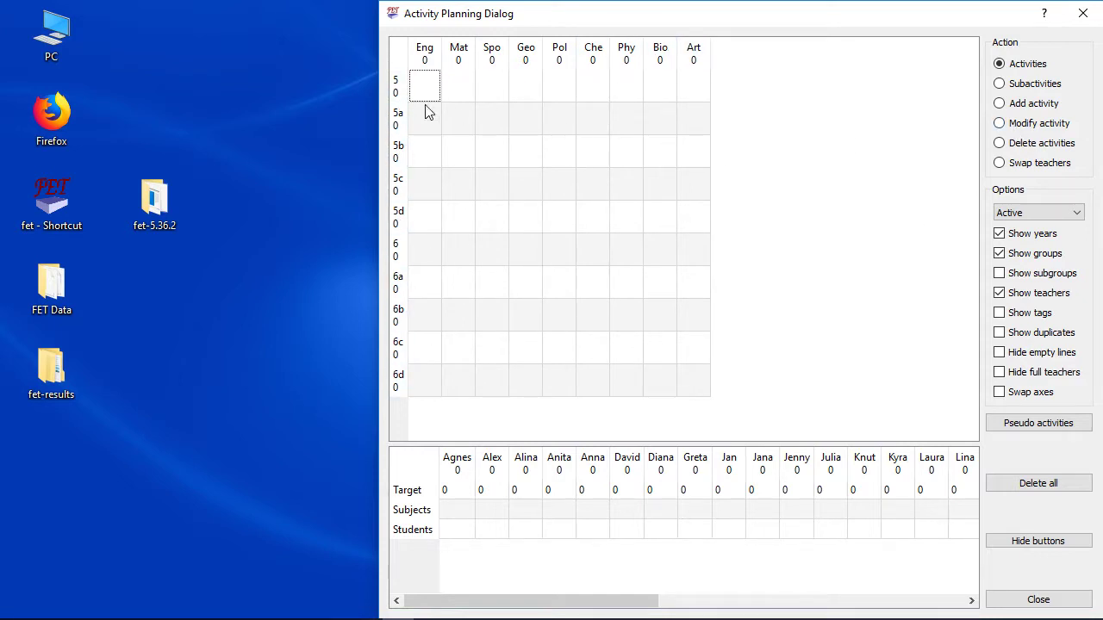
left_click(421, 182)
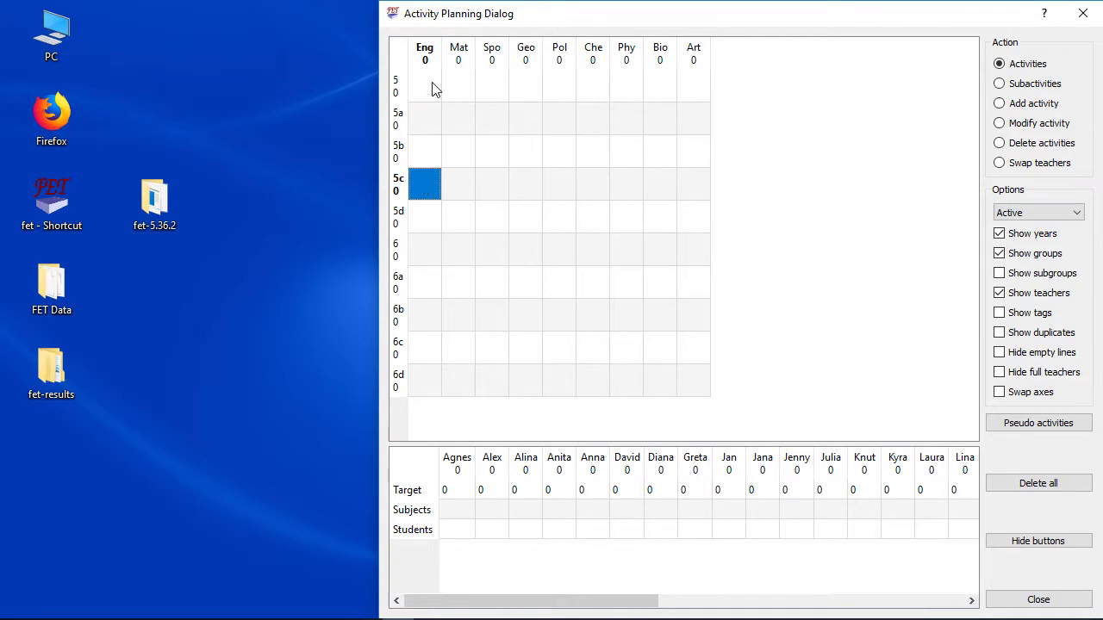
Step: Add a one-hour Eng activity for class 5c taught by the first listed teacher
double_click(422, 184)
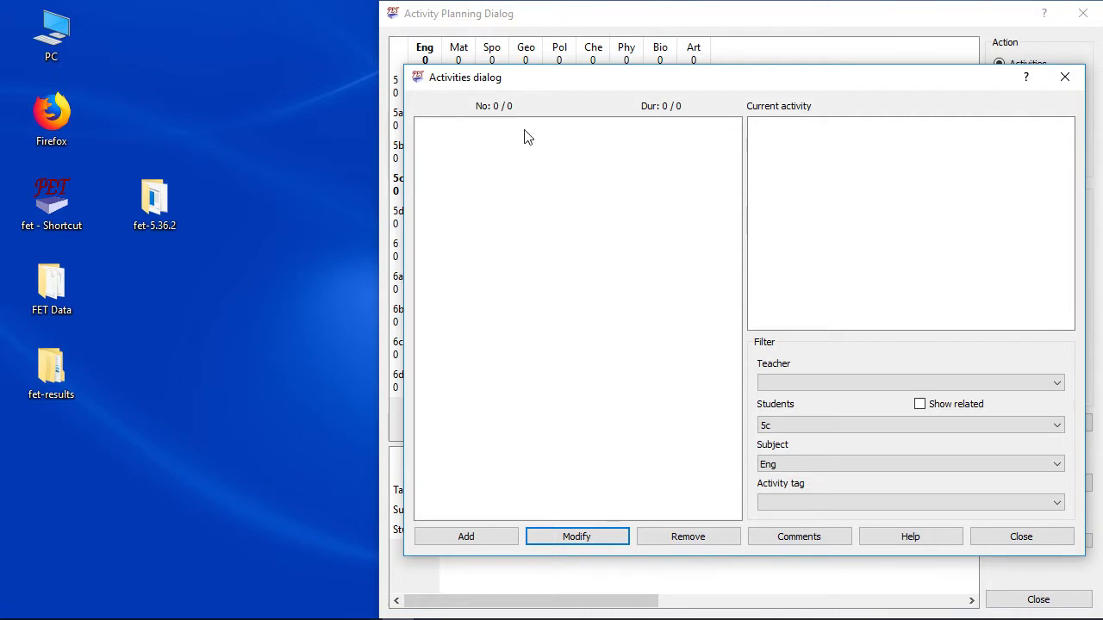
left_click(481, 535)
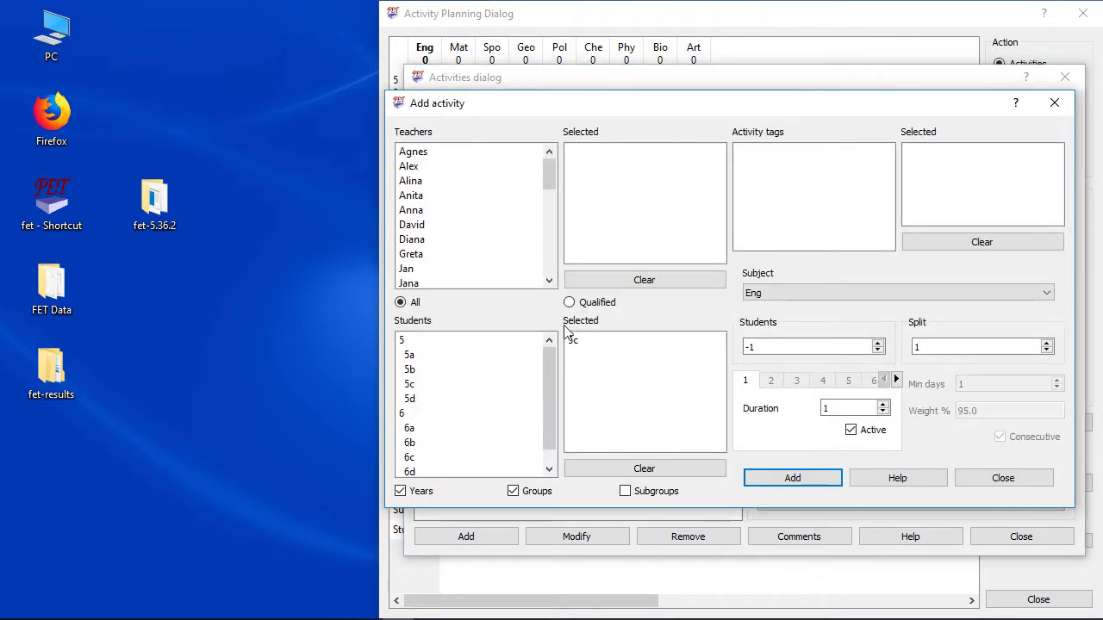
double_click(414, 152)
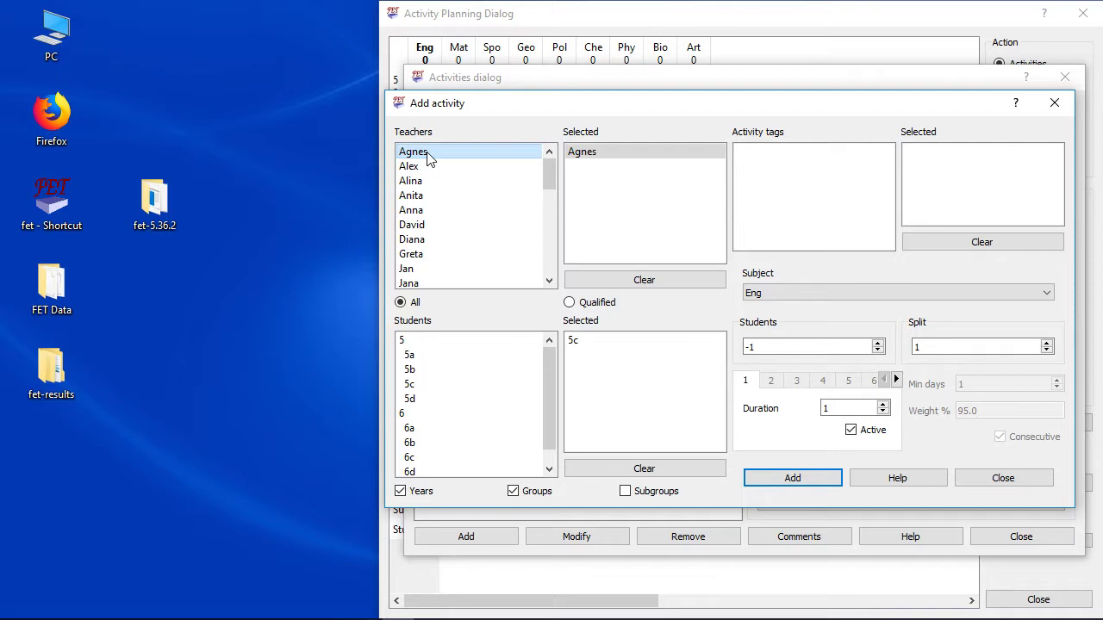
left_click(778, 477)
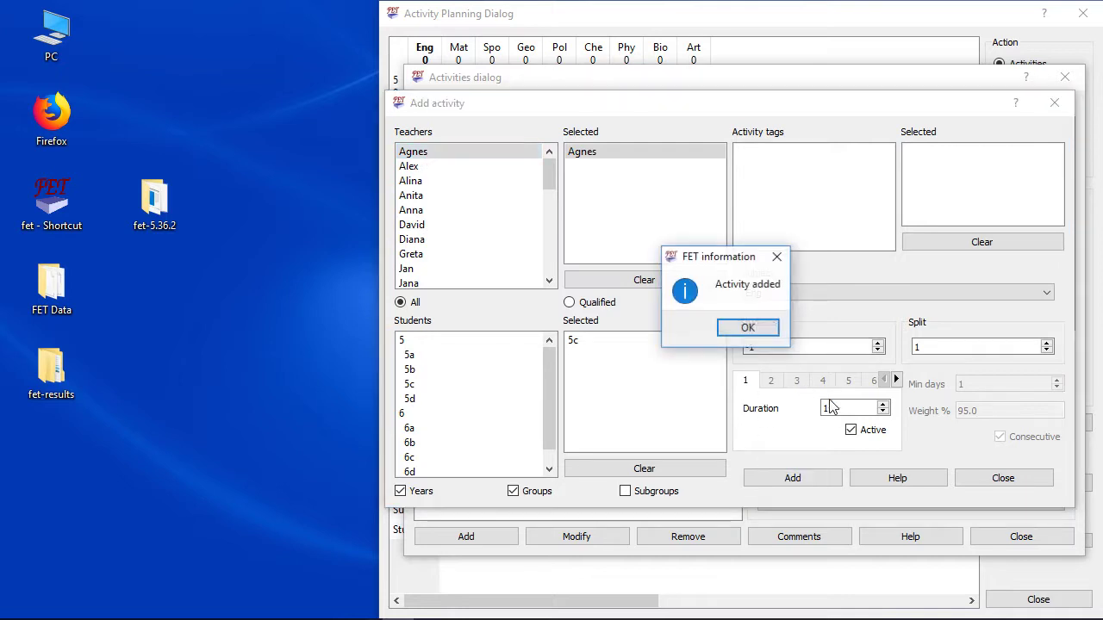
left_click(766, 329)
left_click(1000, 479)
left_click(1024, 539)
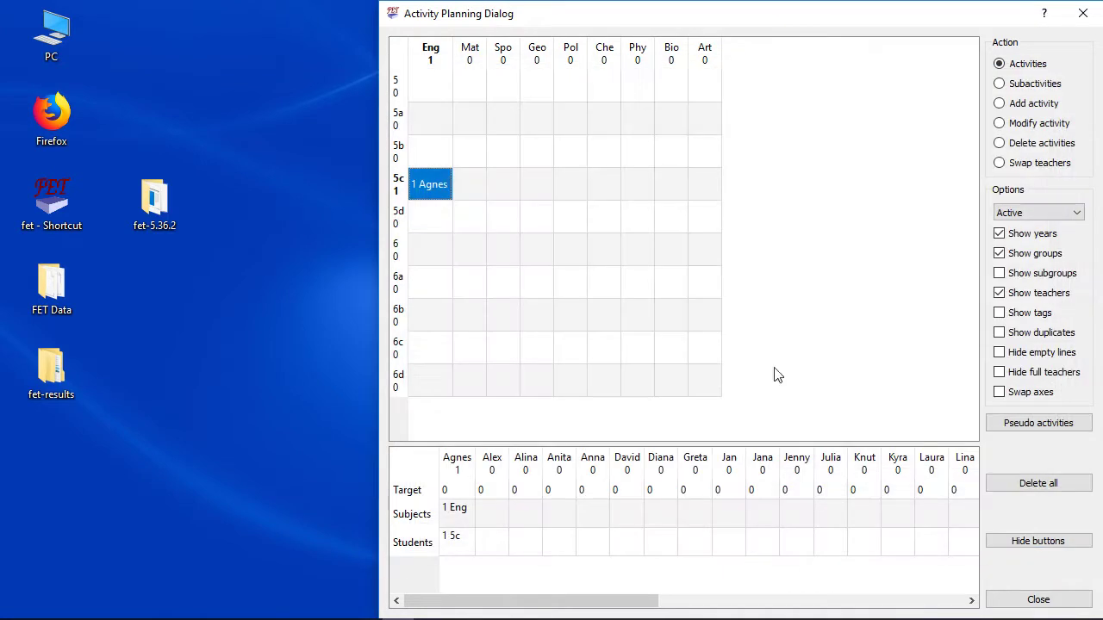
Step: Review the 5c Eng activity, then set the grid Action to Add activity
left_click(437, 191)
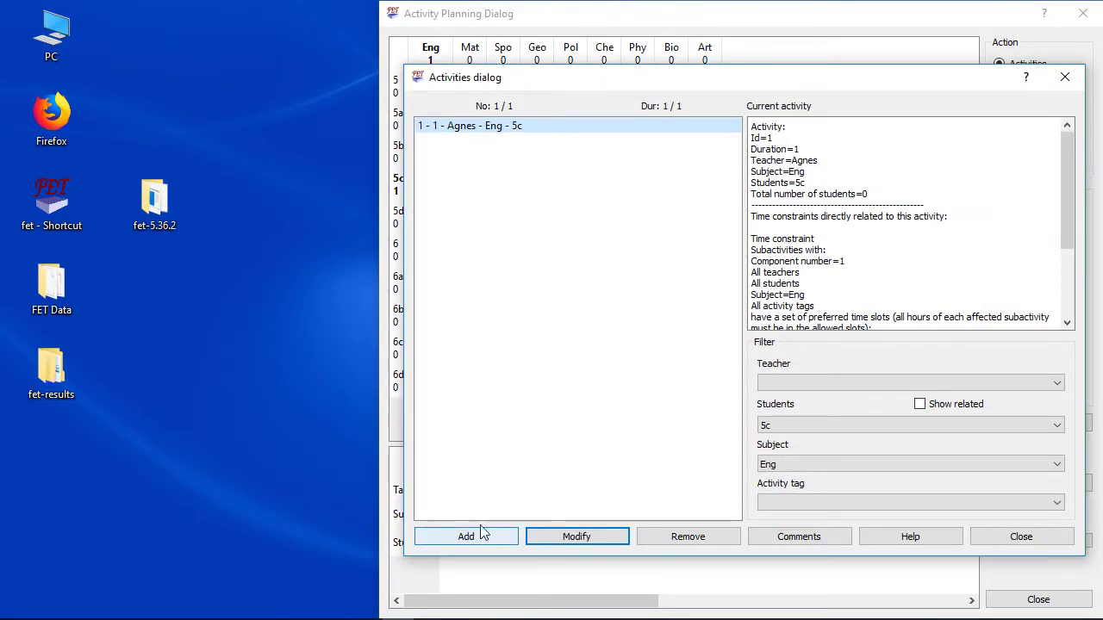
left_click(990, 541)
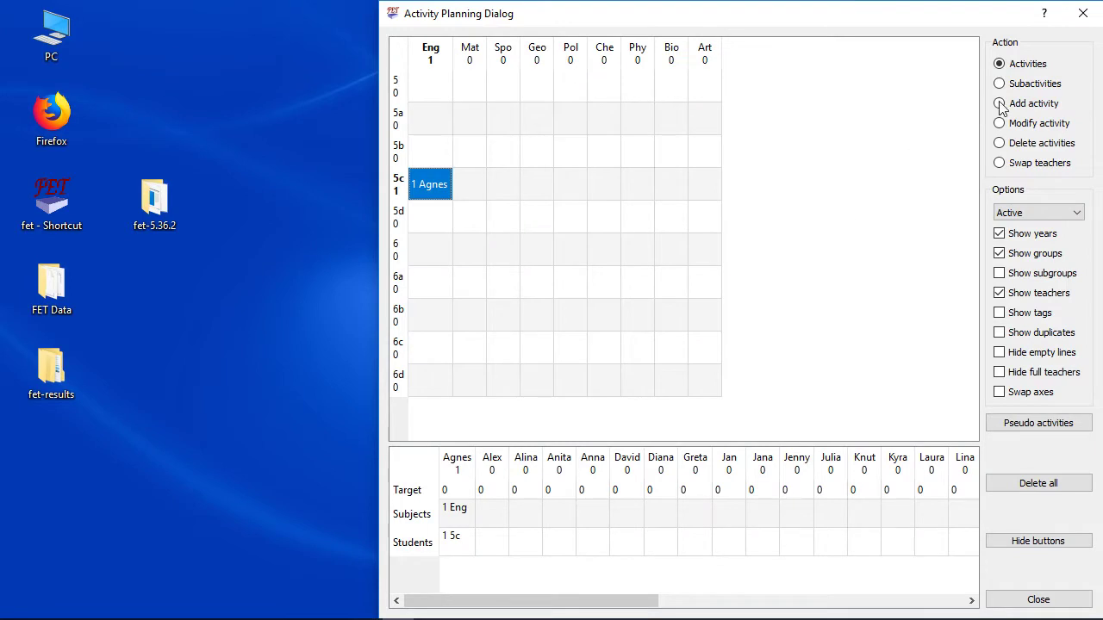
left_click(999, 104)
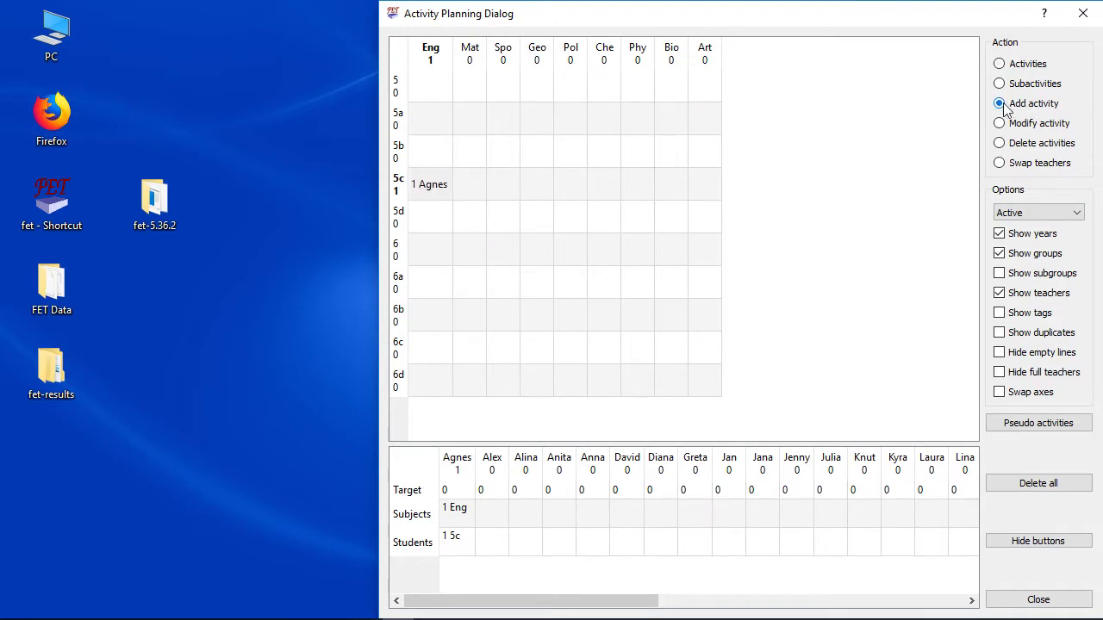
Step: Start a new 5c Eng activity and assign the teacher from the Qualified list
left_click(444, 191)
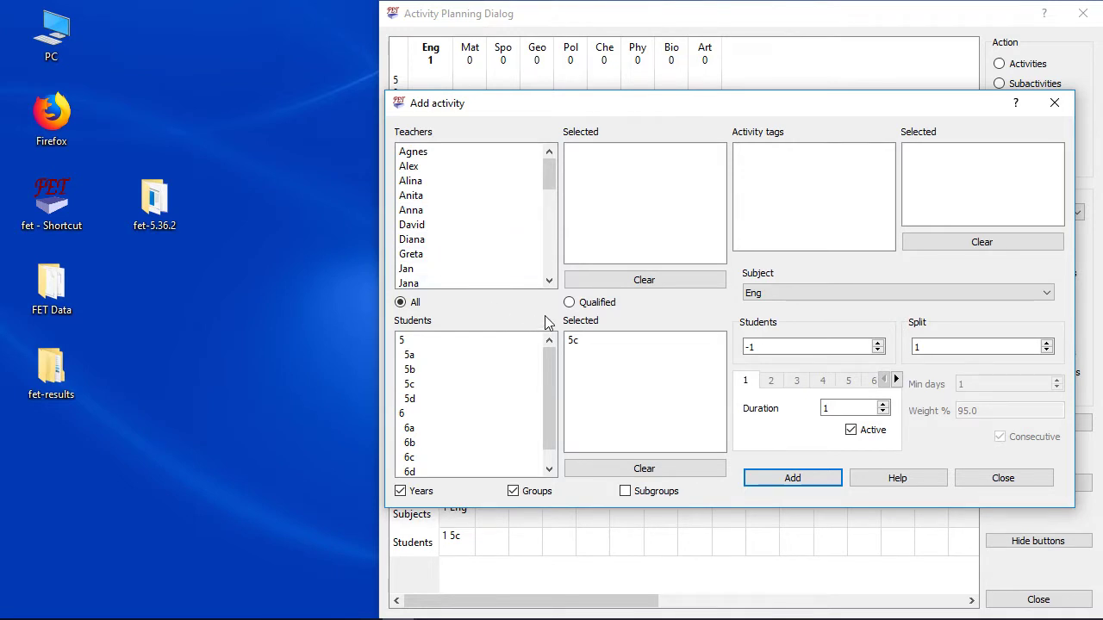
left_click(569, 303)
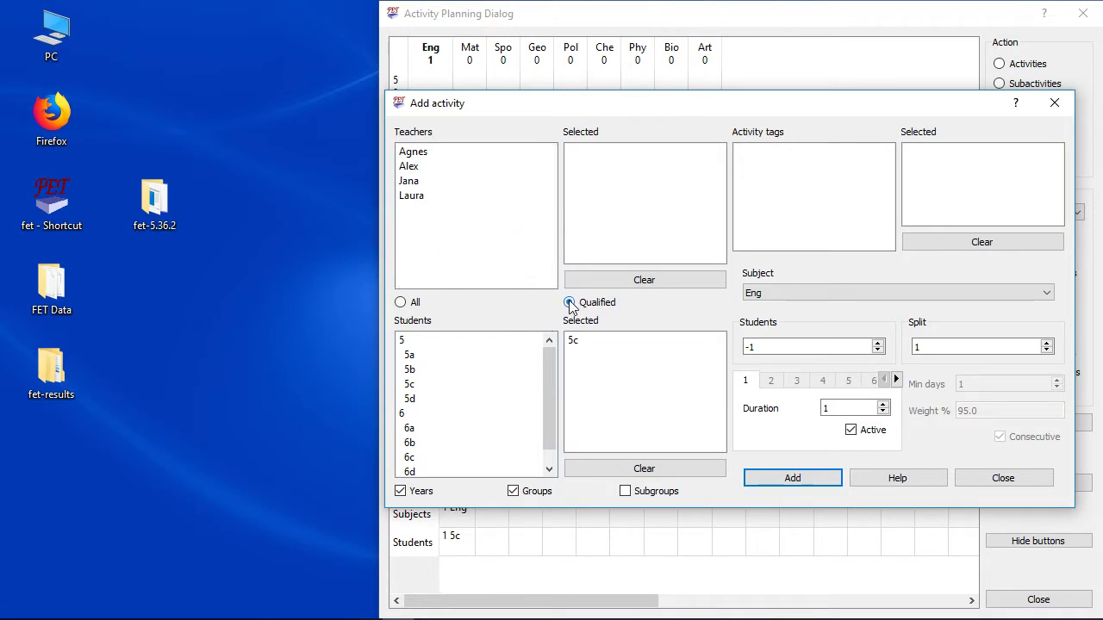
left_click(402, 302)
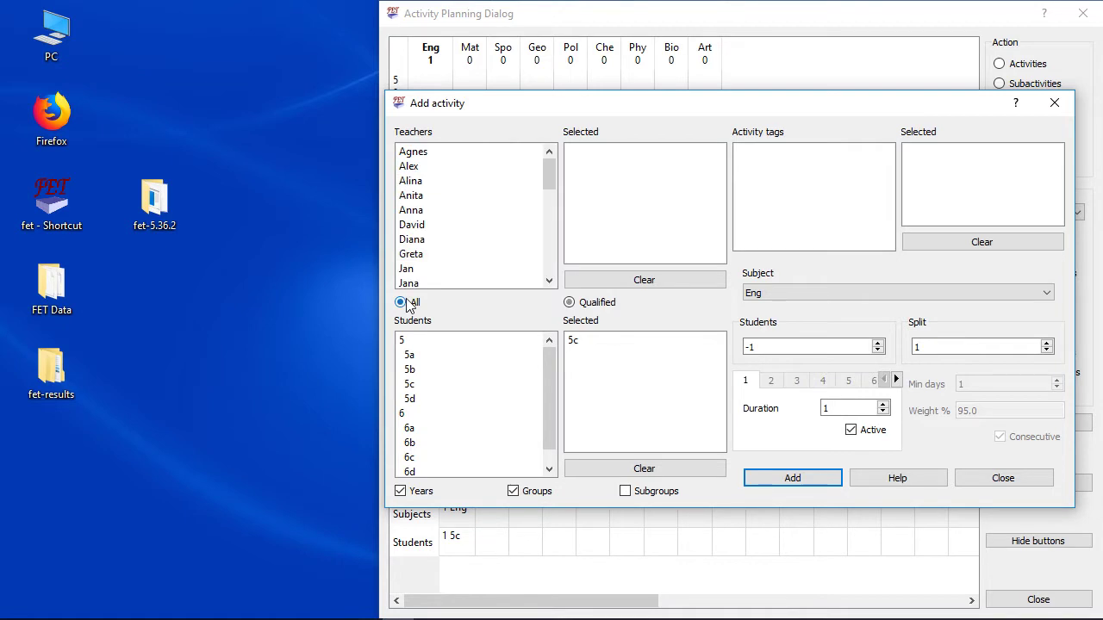
left_click(570, 303)
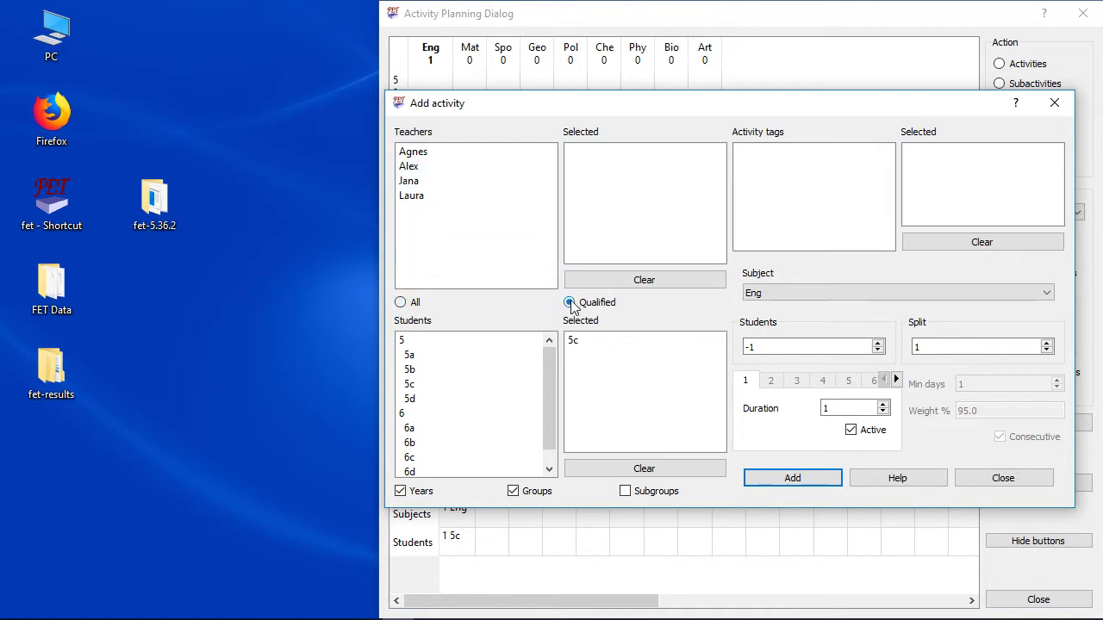
left_click(400, 302)
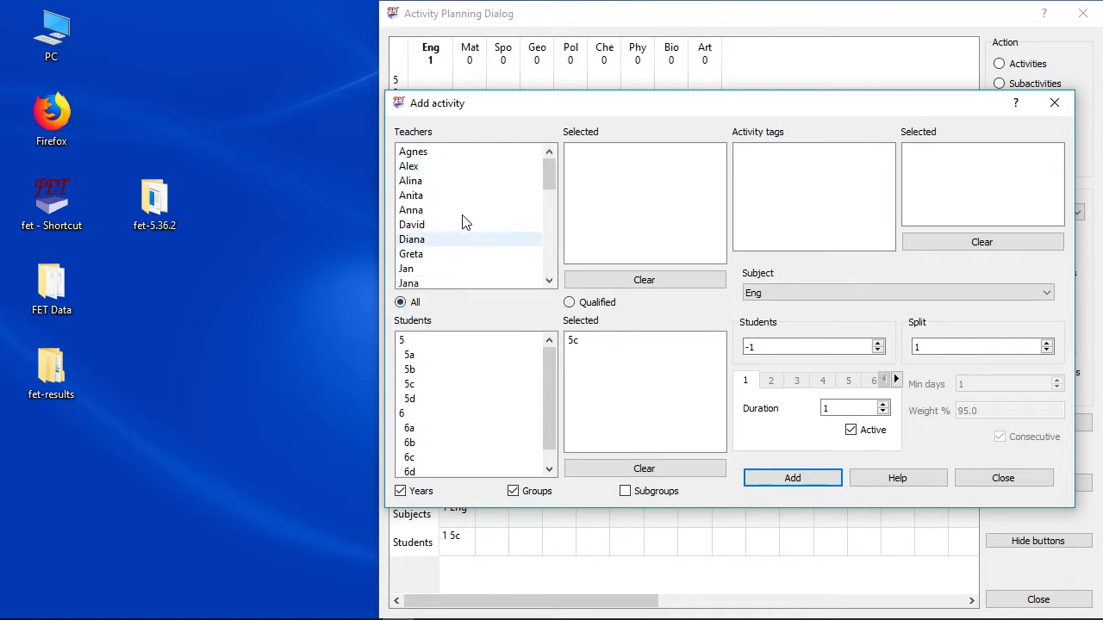
left_click(570, 304)
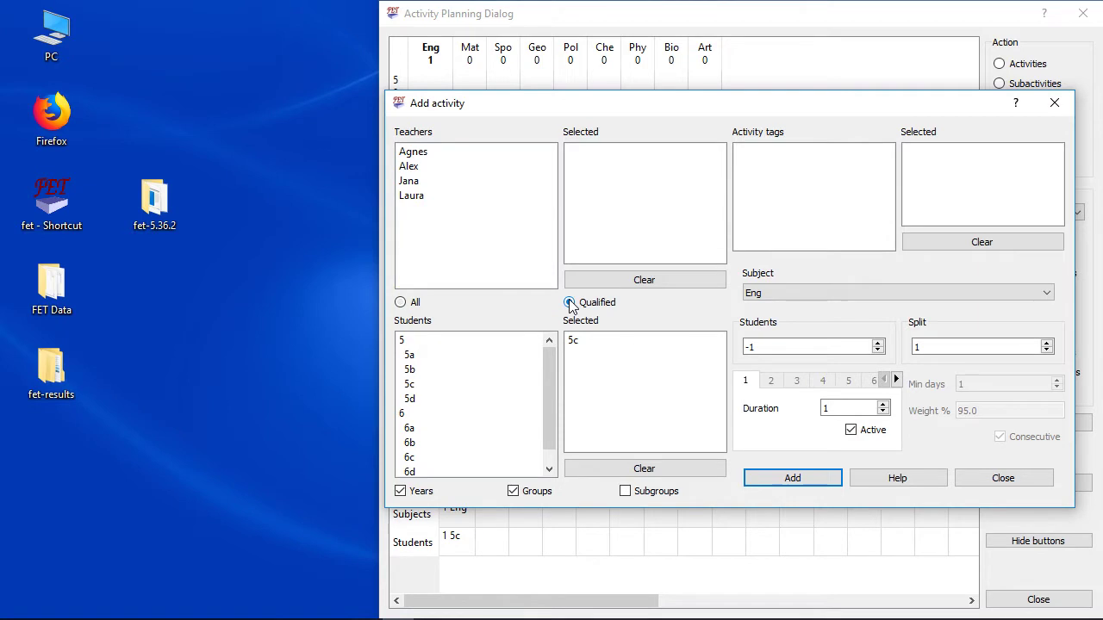
double_click(438, 157)
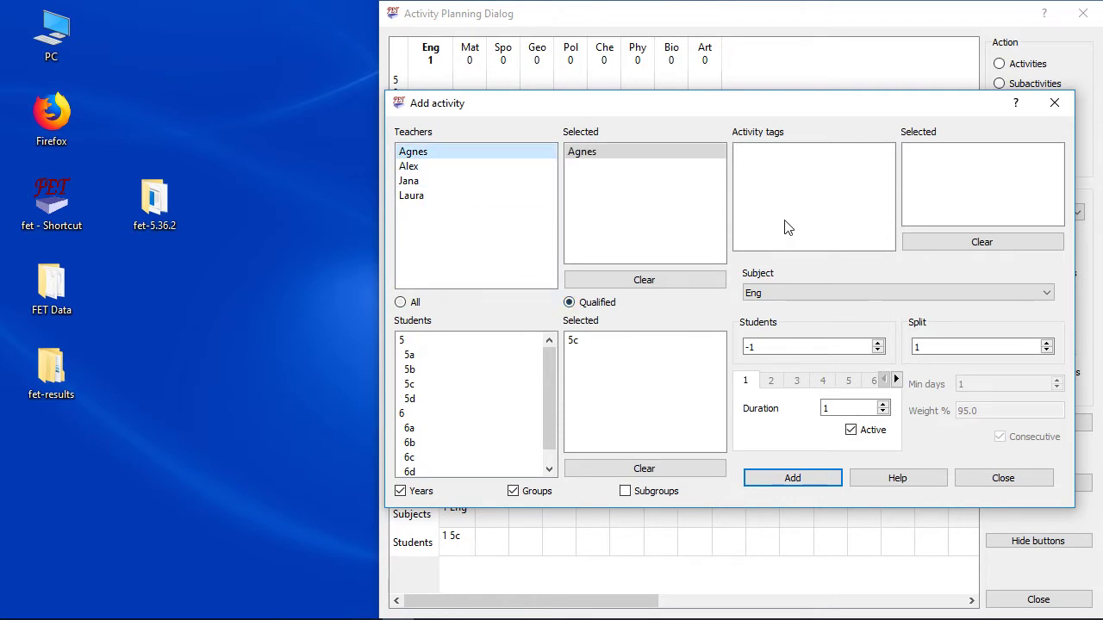
Step: Add the second Eng activity for 5c, accepting the duplicate warning
scroll(787, 293, "down", 5)
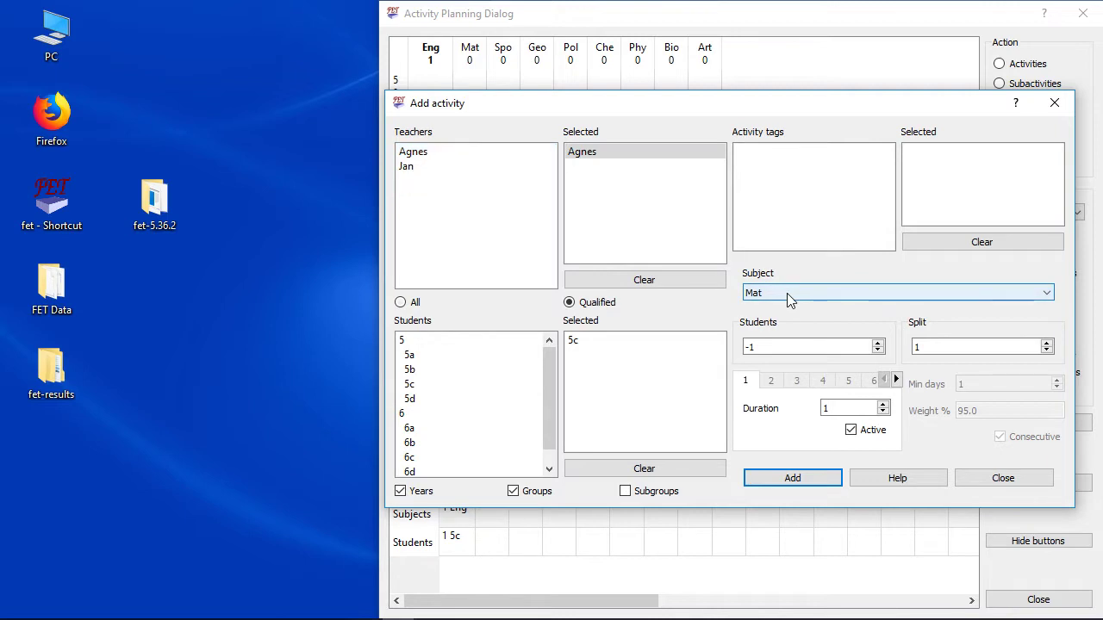
scroll(787, 293, "up", 5)
left_click(794, 479)
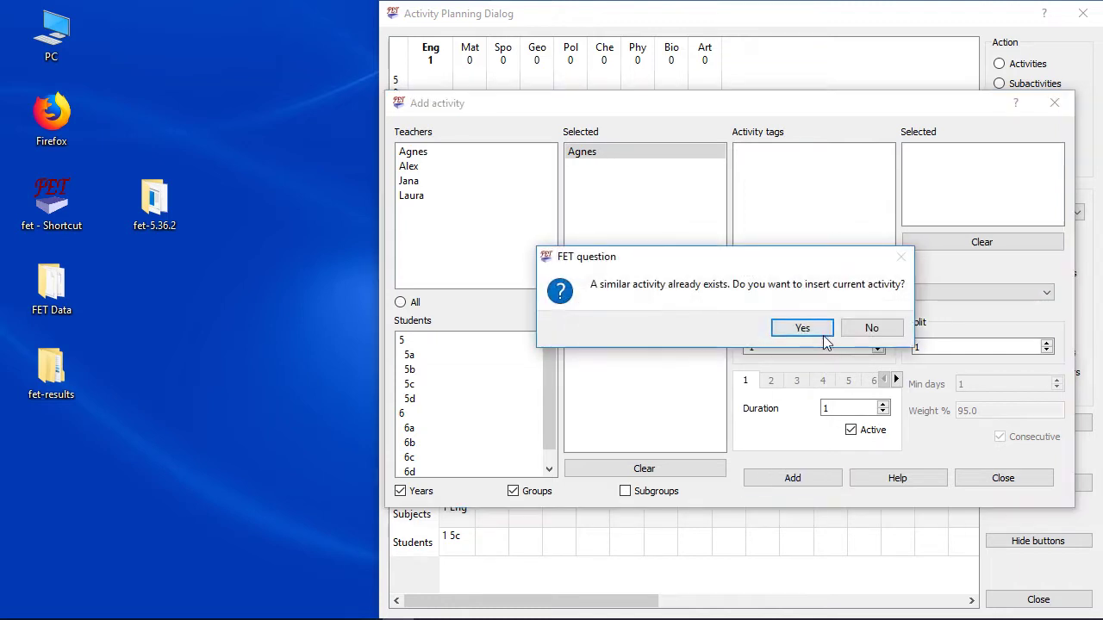
left_click(812, 332)
left_click(779, 327)
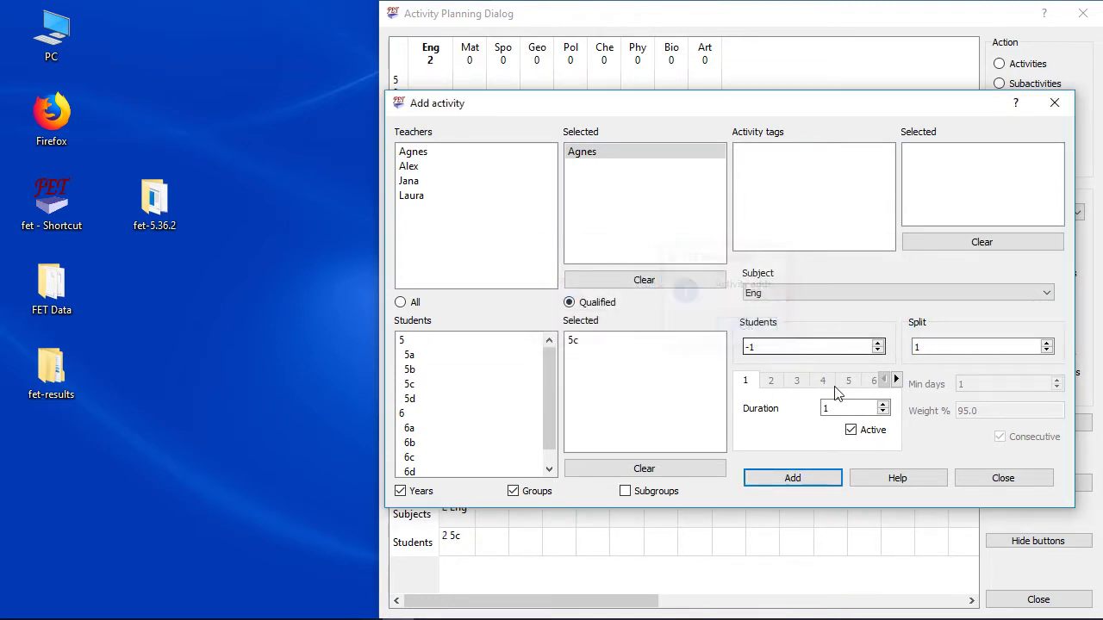
left_click(1000, 478)
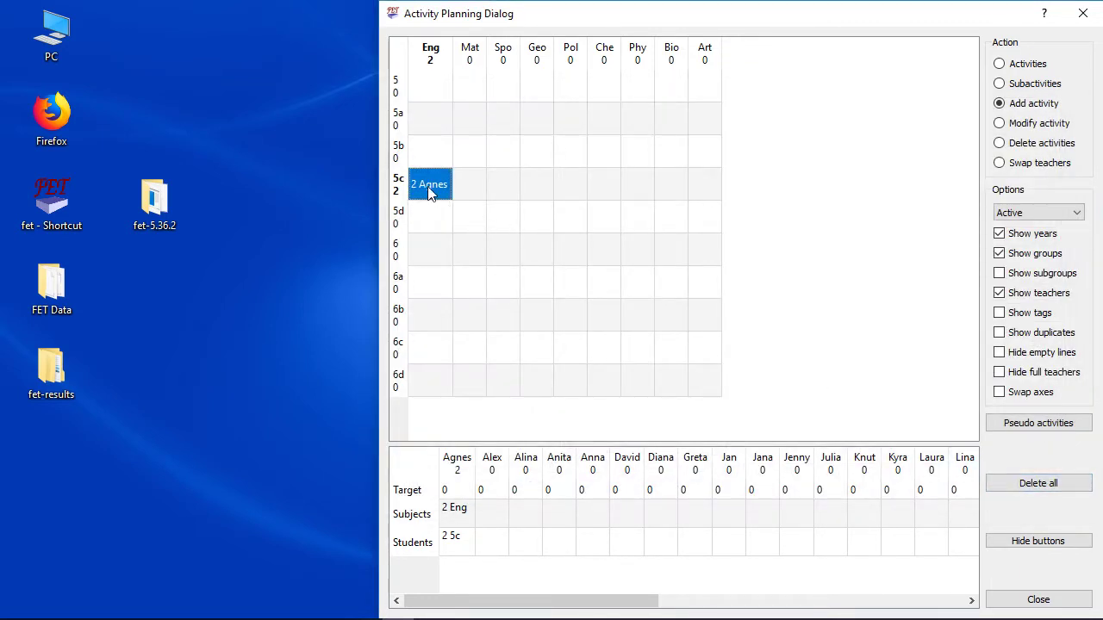
Step: Switch to Activities mode and inspect the two 5c Eng activities, attempting to remove the second
left_click(1000, 65)
left_click(424, 193)
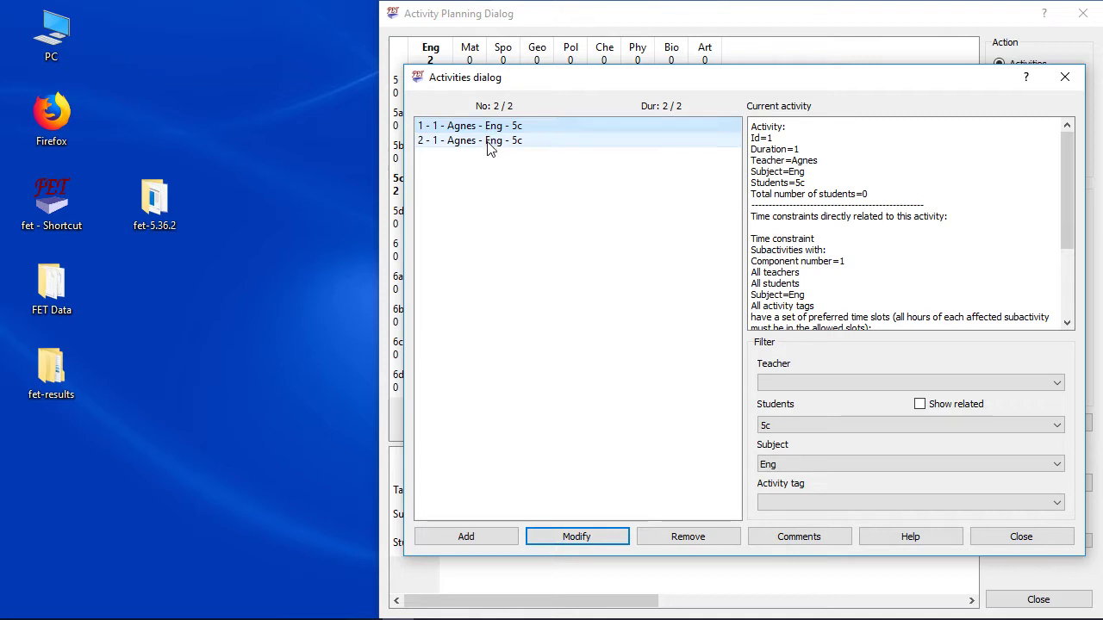
left_click(489, 142)
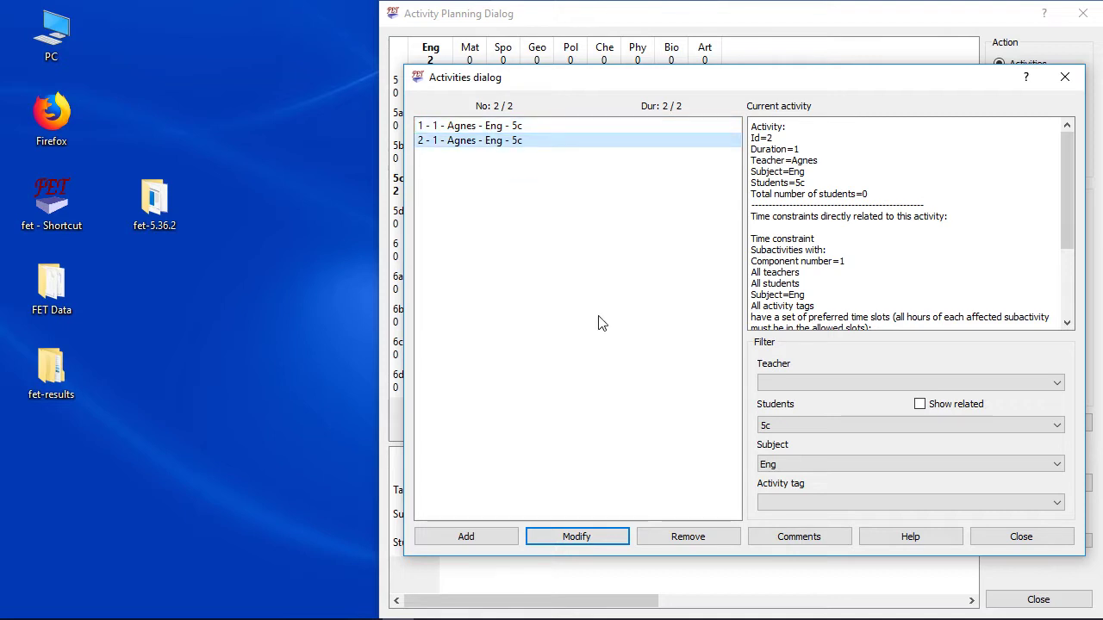
left_click(686, 540)
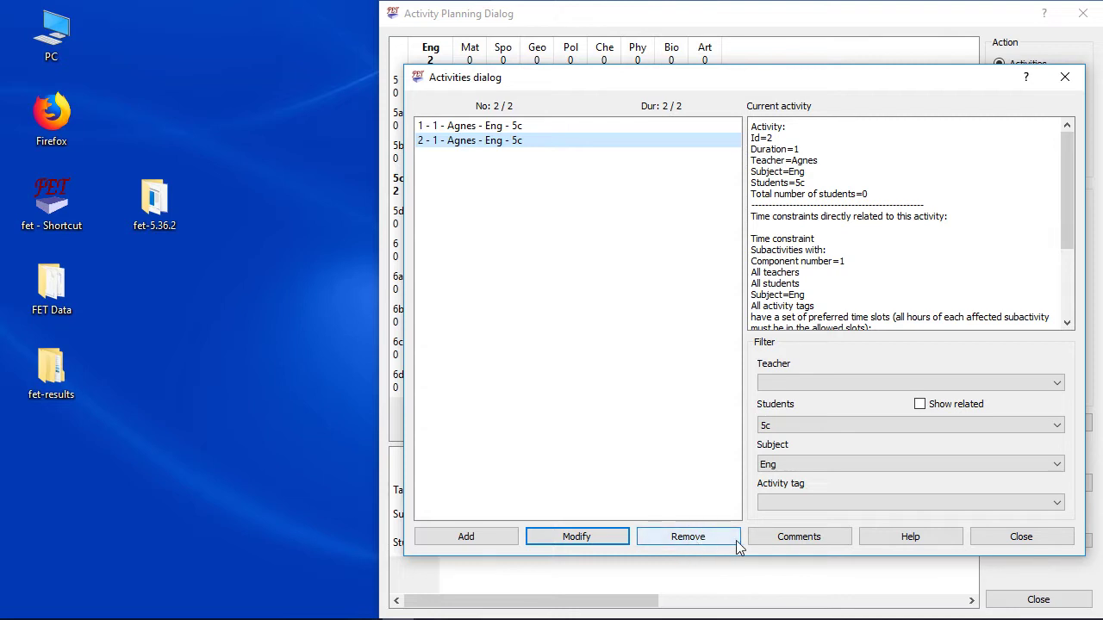
left_click(1017, 538)
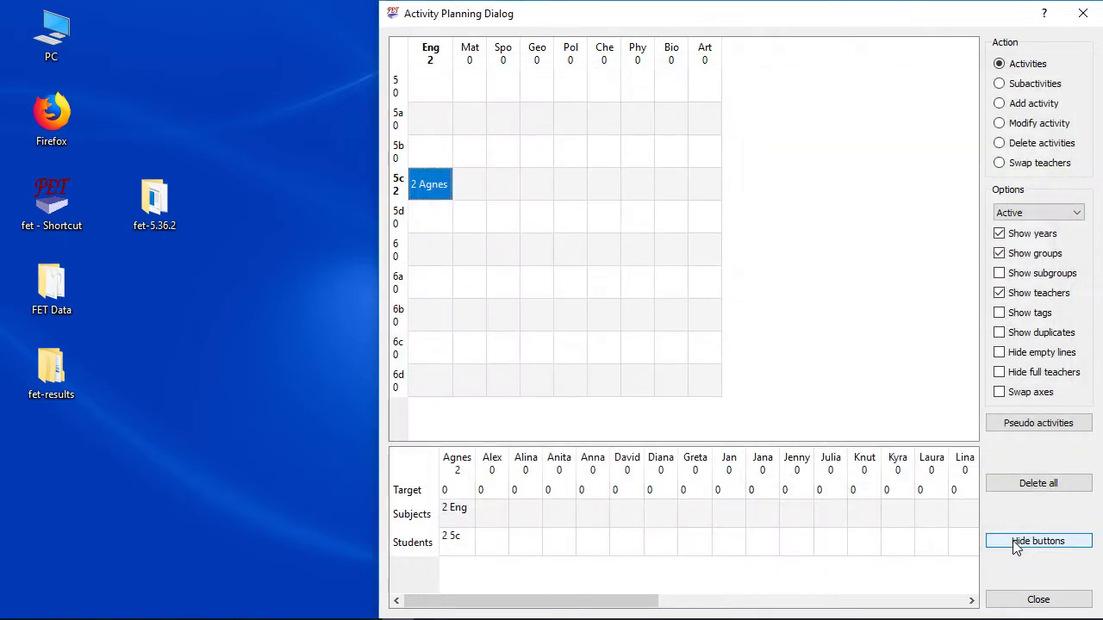
Step: Delete both 5c Eng activities in Delete mode, then switch to the browser's timetable notes
left_click(999, 144)
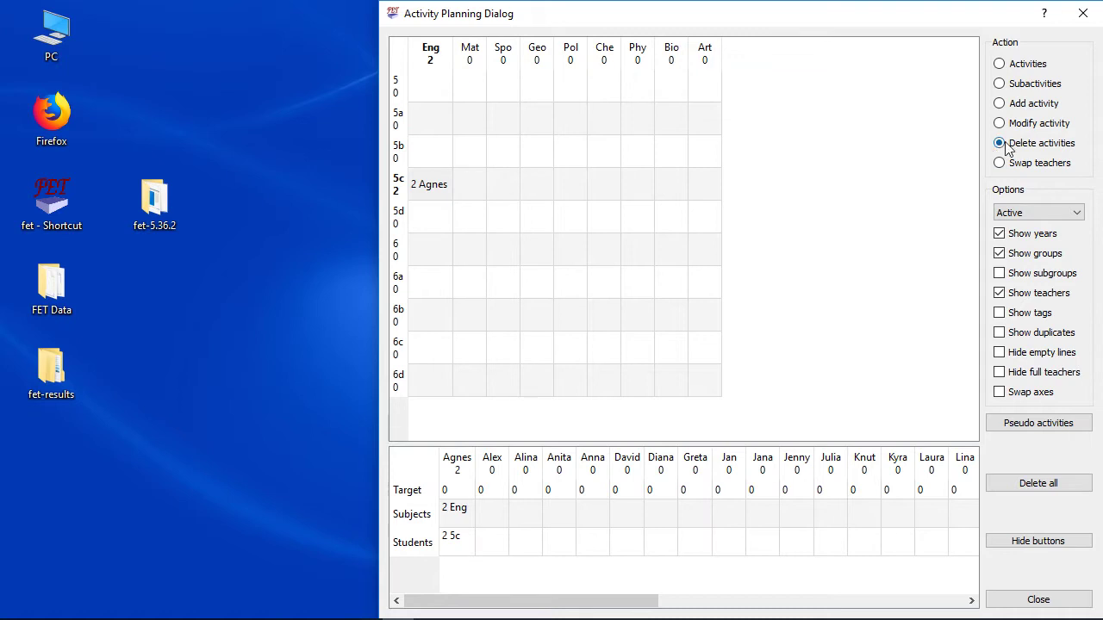
left_click(424, 191)
left_click(801, 342)
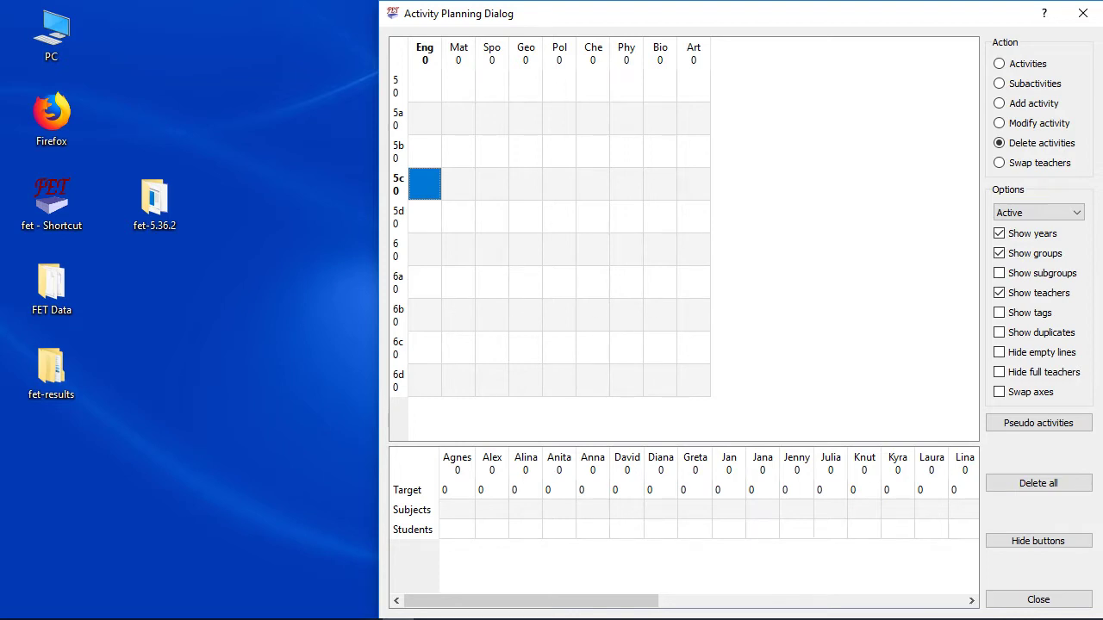
key("alt+Tab")
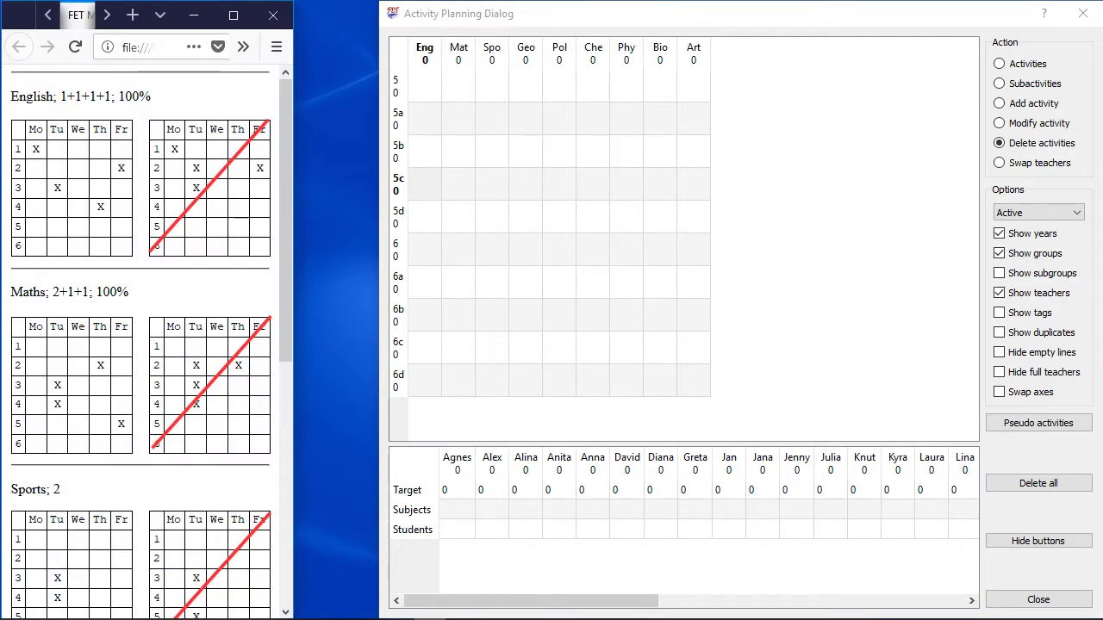
Step: Add a 5c Eng activity for the teacher, split into 4 lessons with weight 100%
left_click(999, 104)
left_click(420, 181)
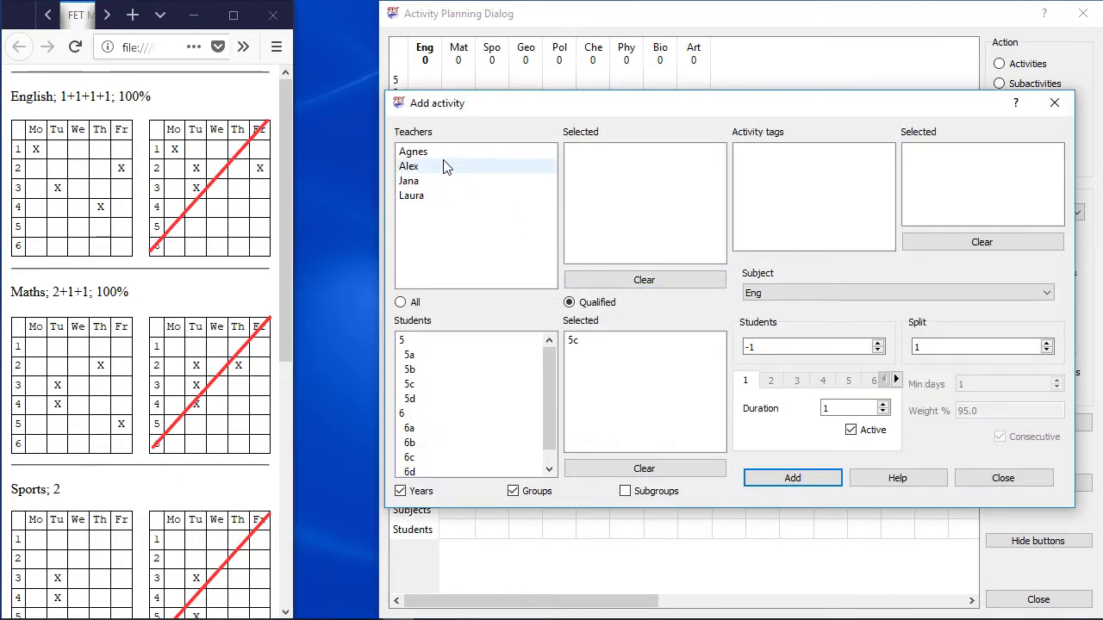
double_click(446, 152)
double_click(951, 347)
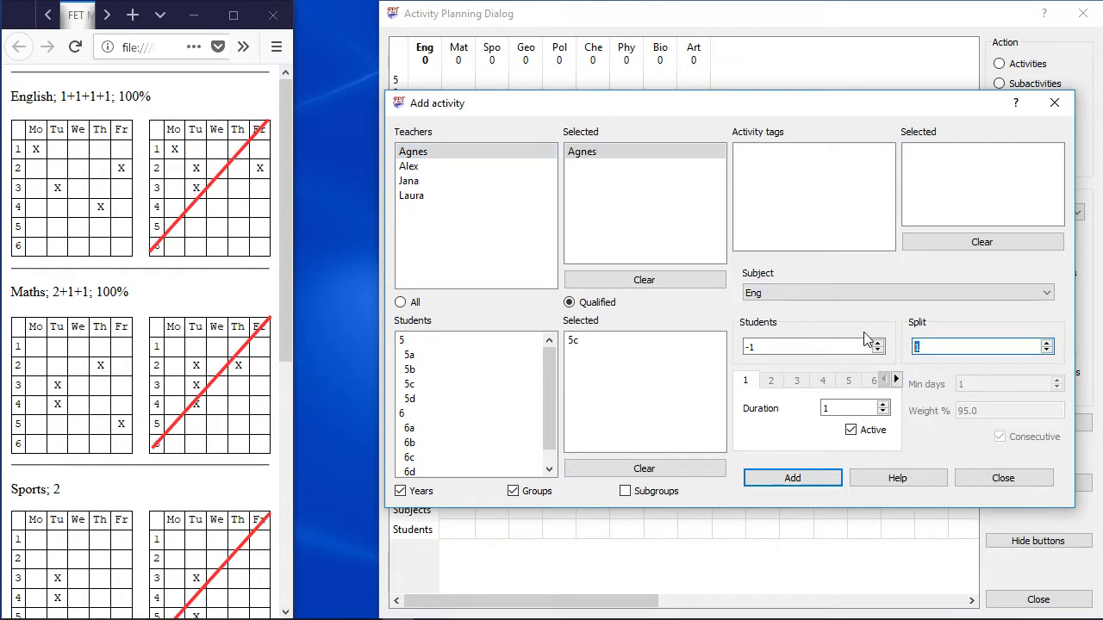
type("4")
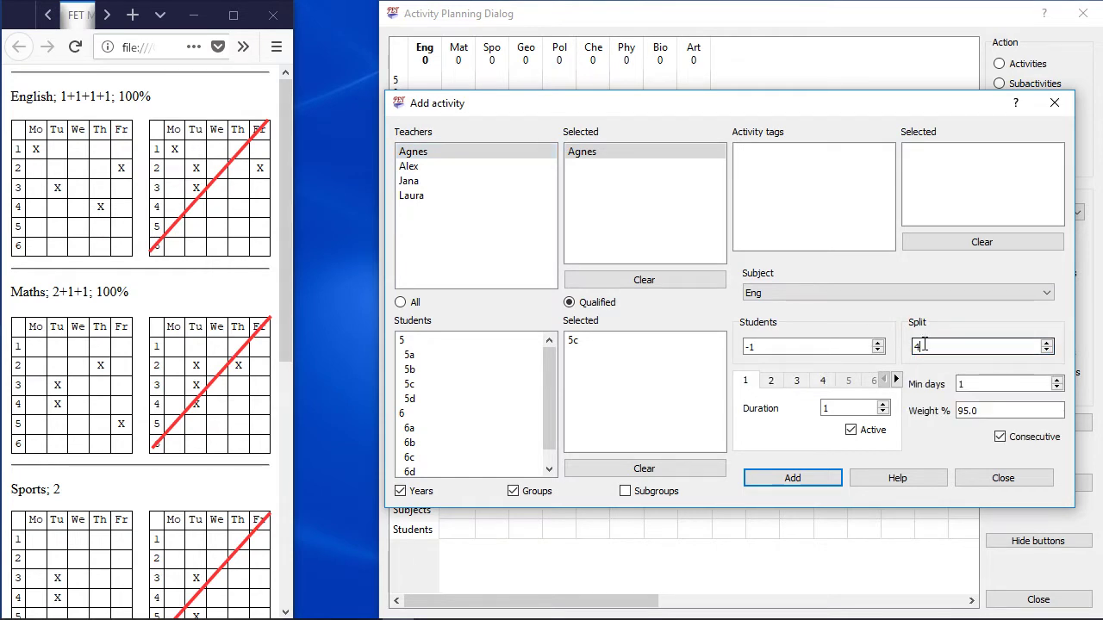
double_click(999, 411)
type("100")
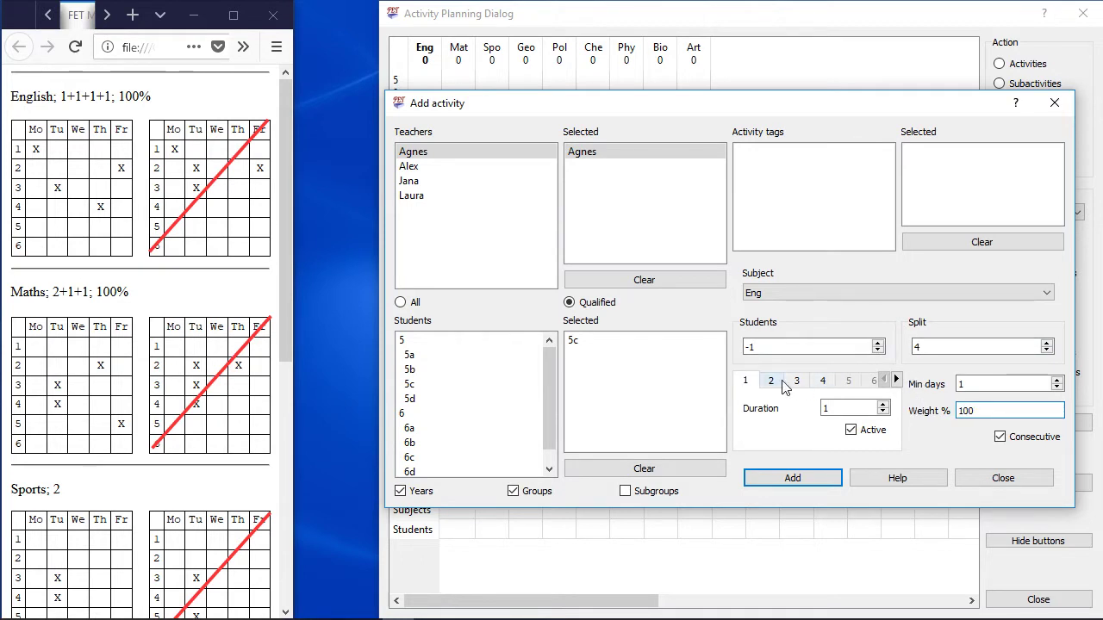
left_click(748, 479)
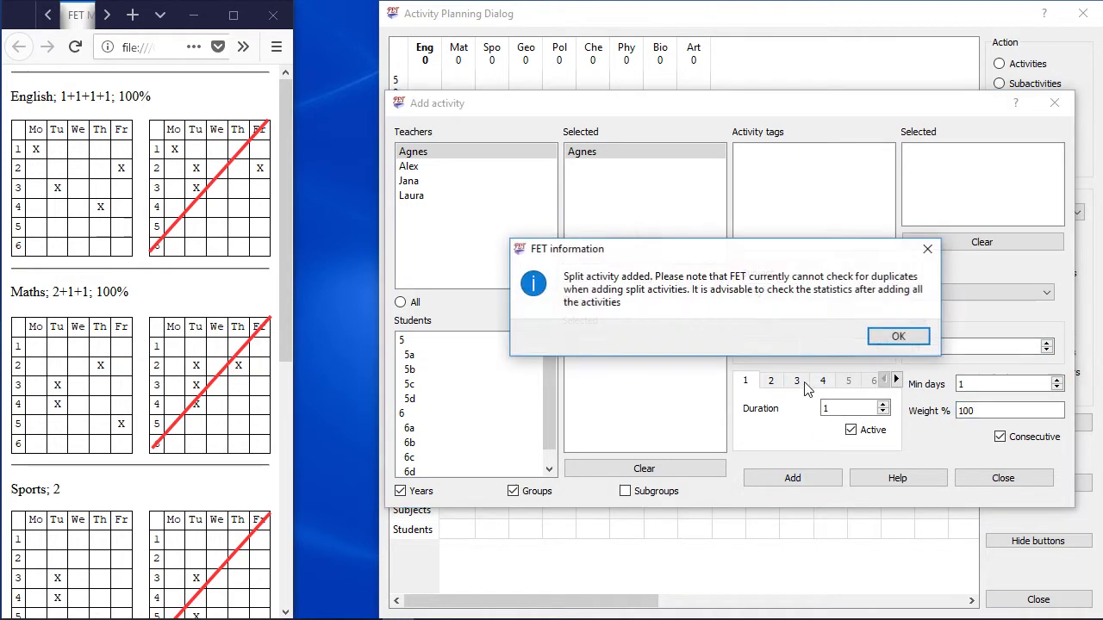
left_click(914, 345)
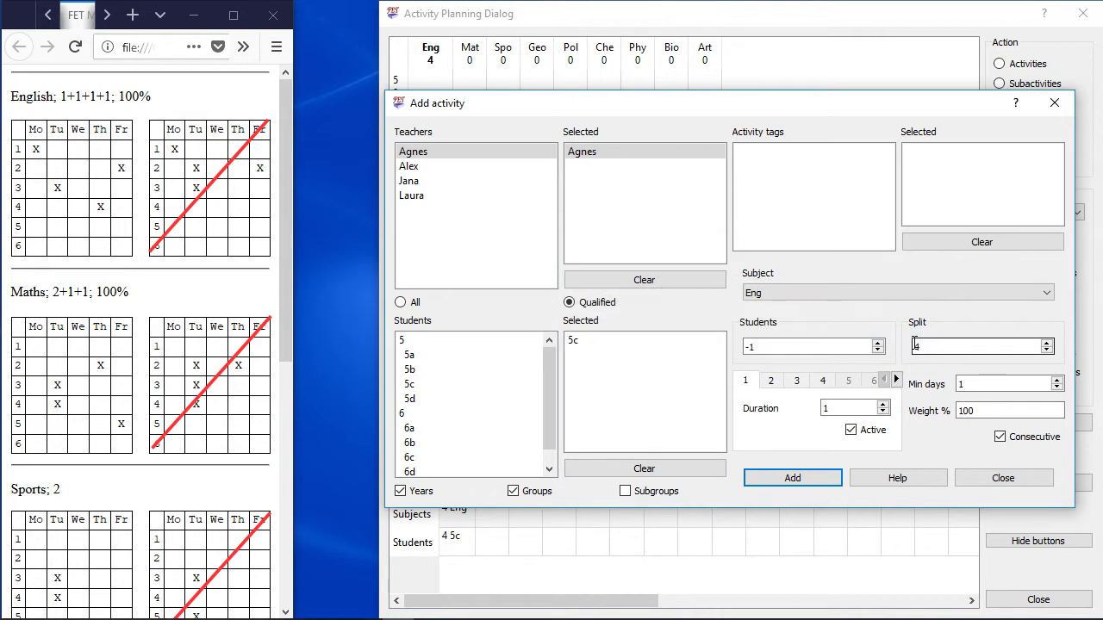
Step: Start a 5c Mat activity with its teacher, split into 3 lessons at weight 100%
left_click(1002, 478)
double_click(476, 193)
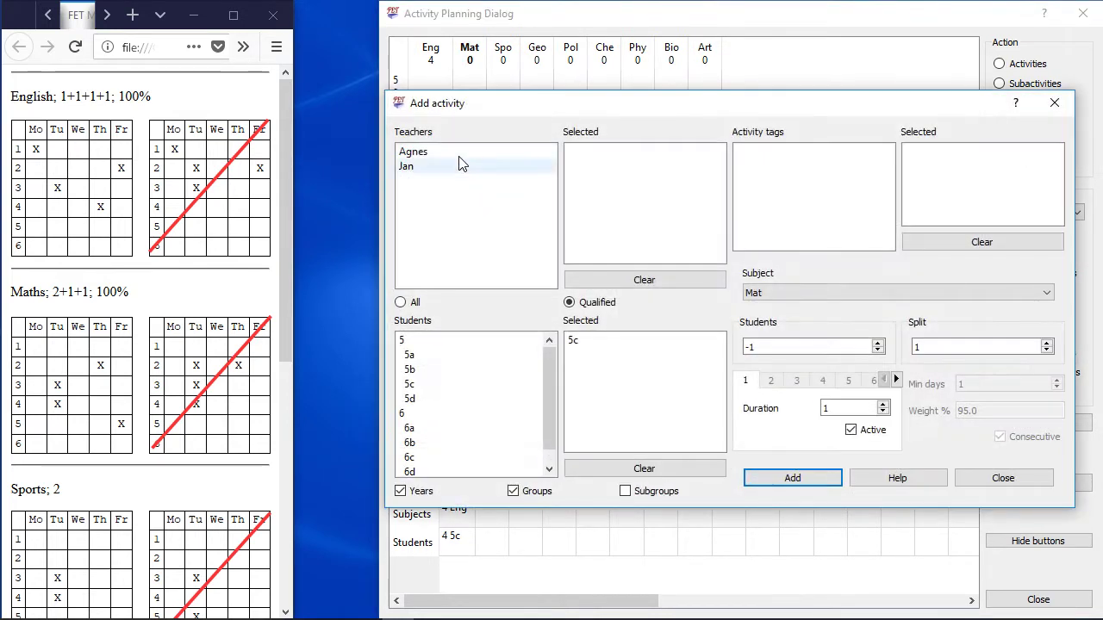
double_click(425, 152)
double_click(916, 346)
type("3")
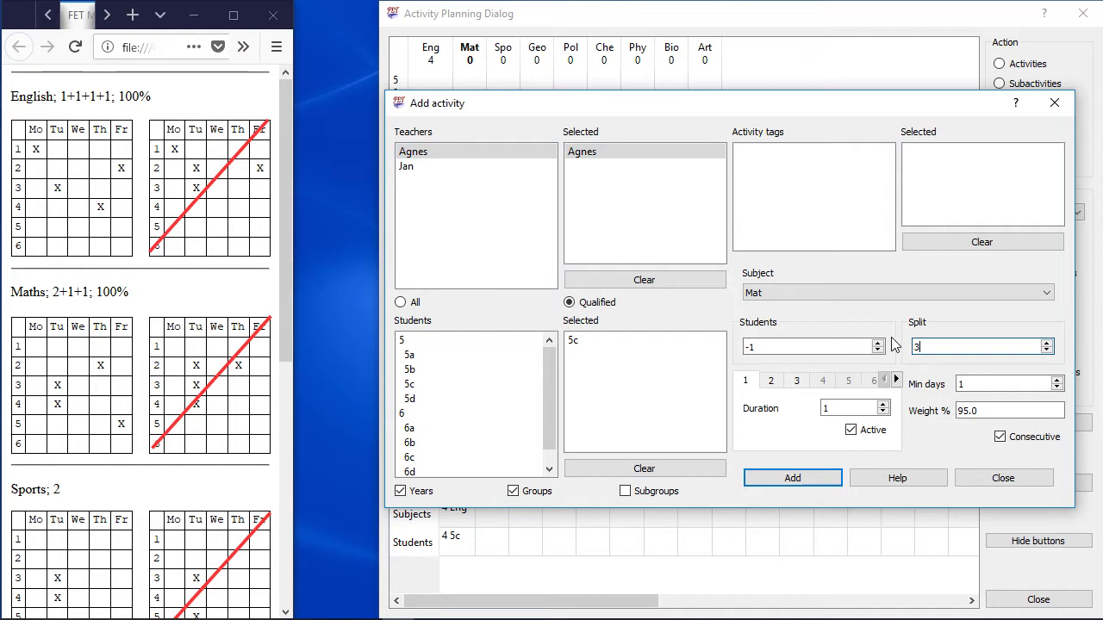
double_click(987, 413)
type("100")
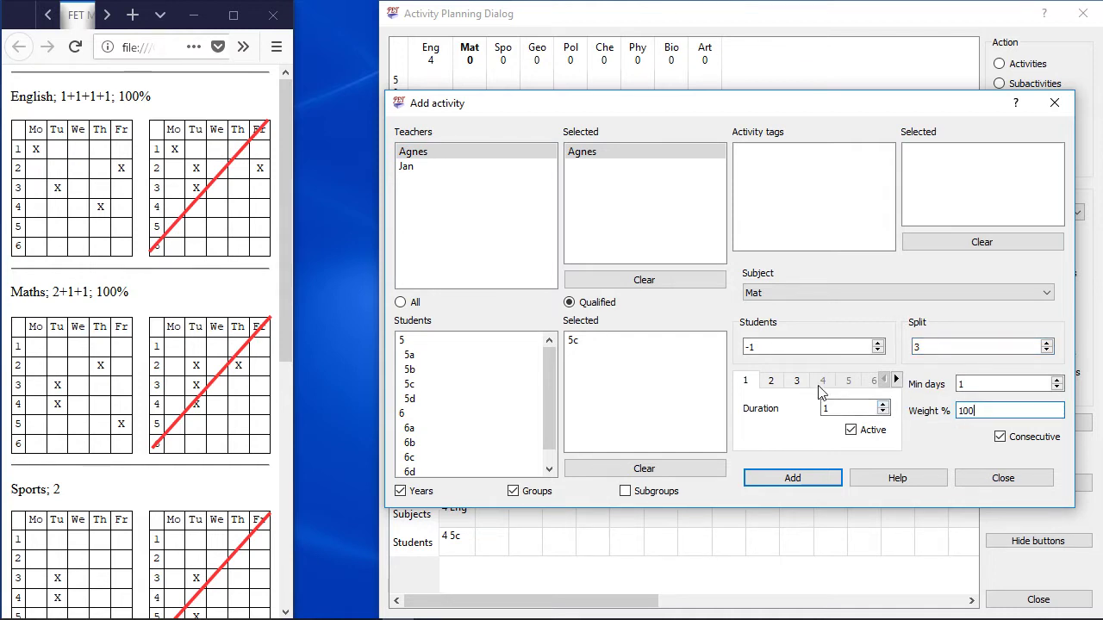
Step: Set the first Mat lesson to 2 hours and add the 2+1+1 activity
double_click(826, 408)
type("2")
left_click(772, 384)
left_click(749, 383)
left_click(771, 384)
left_click(789, 384)
left_click(746, 382)
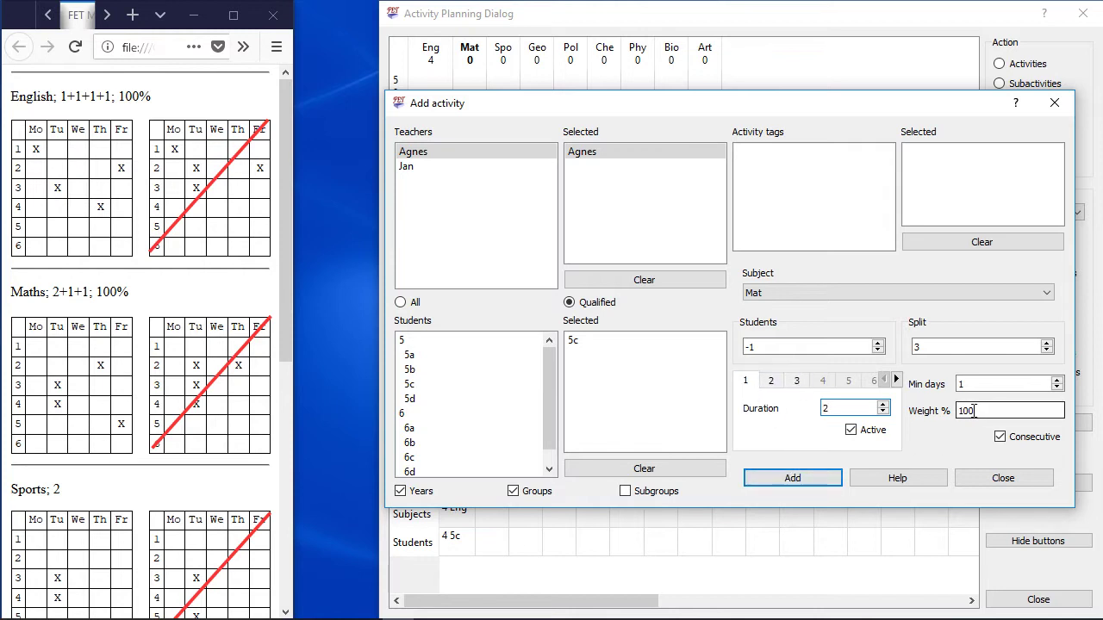
left_click(793, 479)
left_click(898, 338)
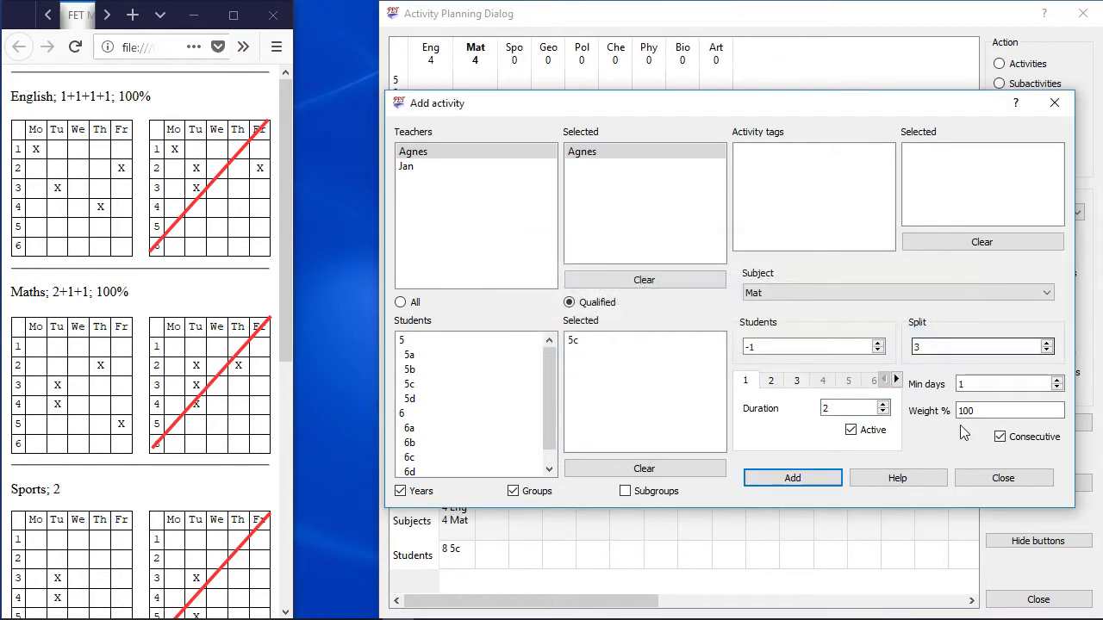
left_click(1003, 478)
scroll(248, 312, "down", 5)
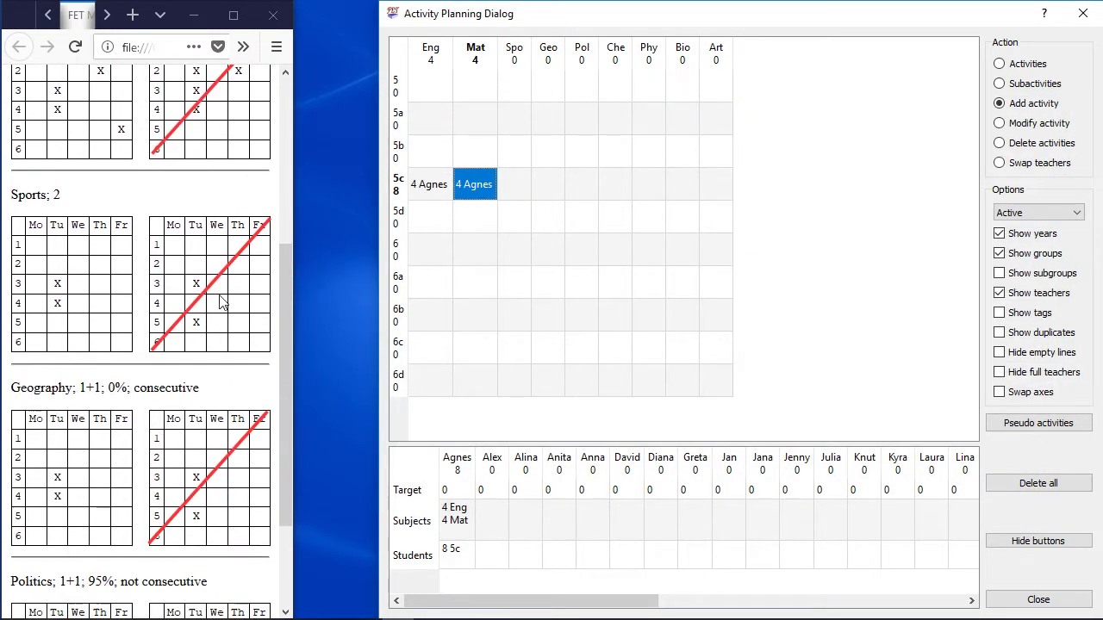
Step: Add a single 2-hour Spo lesson for class 5c with the sports teacher assigned
left_click(529, 187)
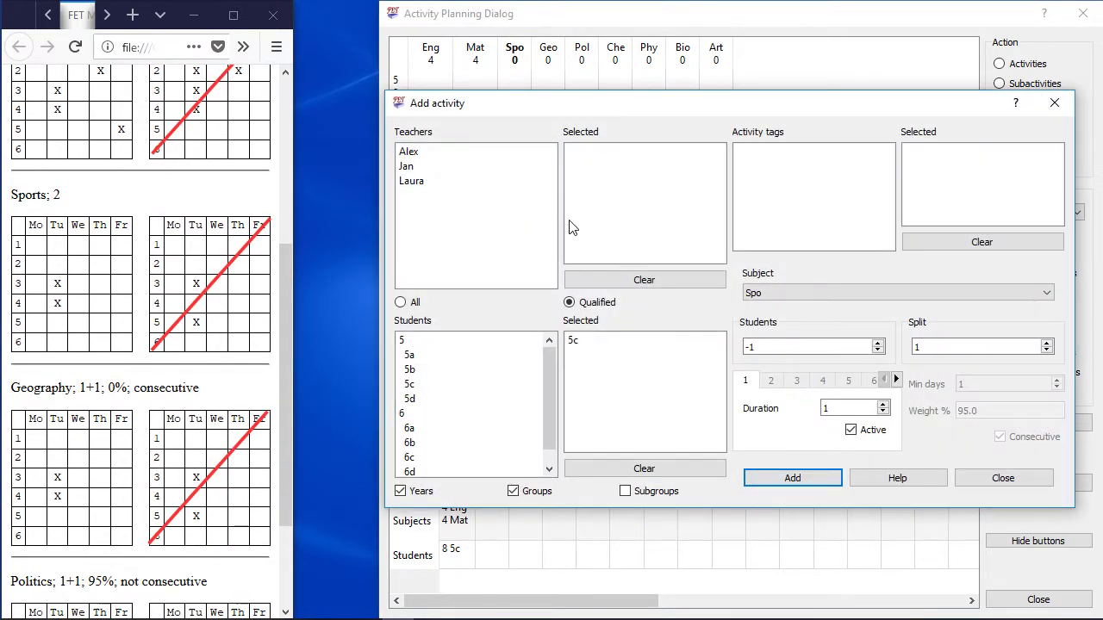
double_click(431, 167)
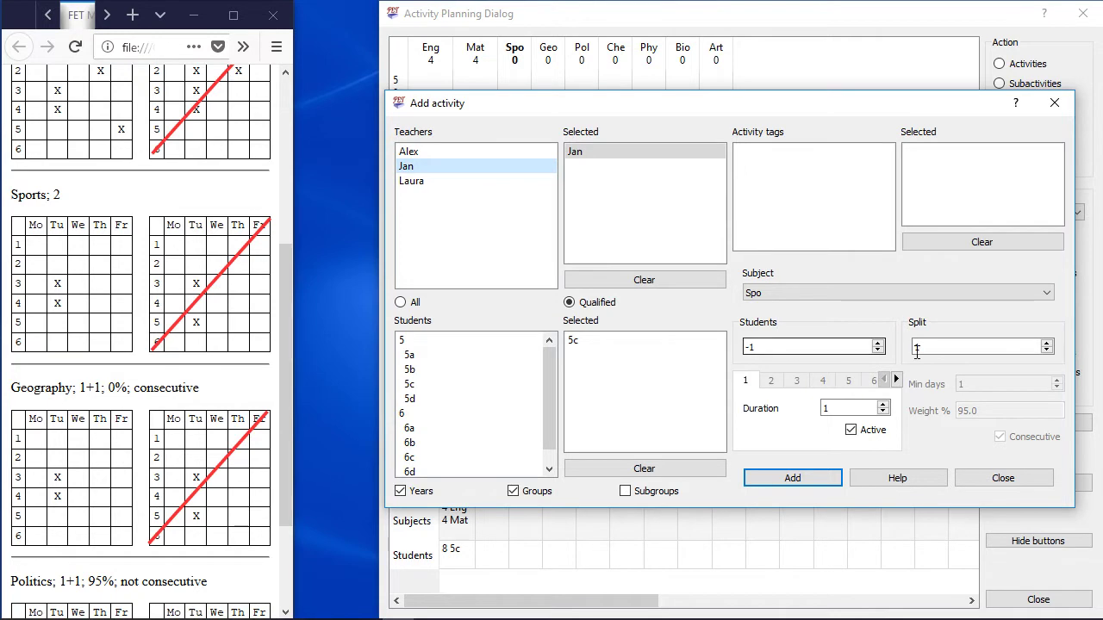
key("Tab")
key("Tab")
type("2")
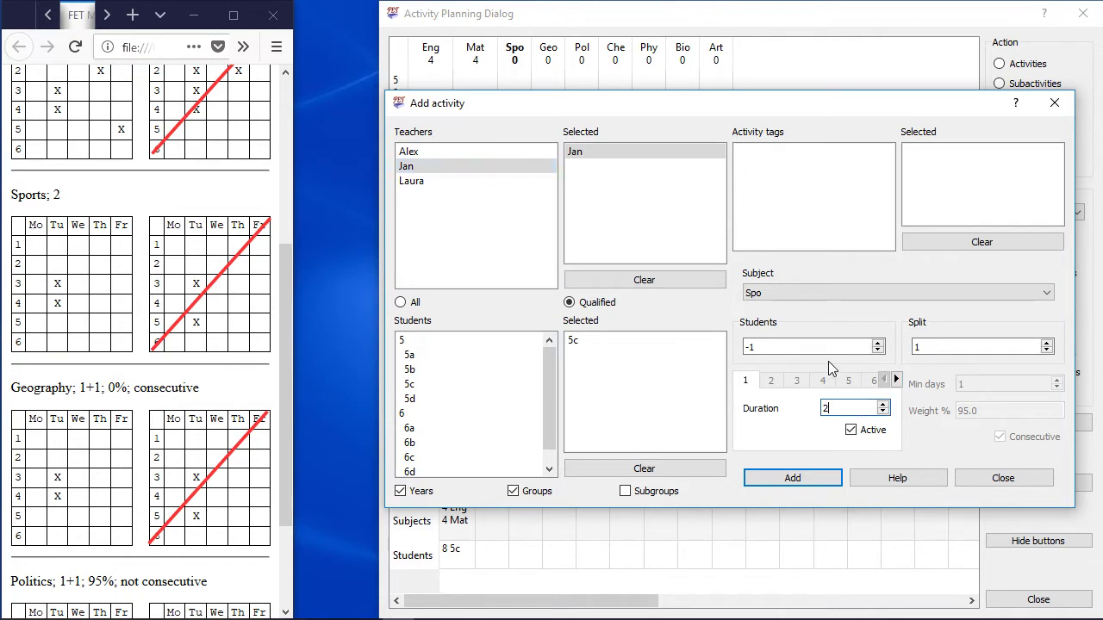
left_click(798, 479)
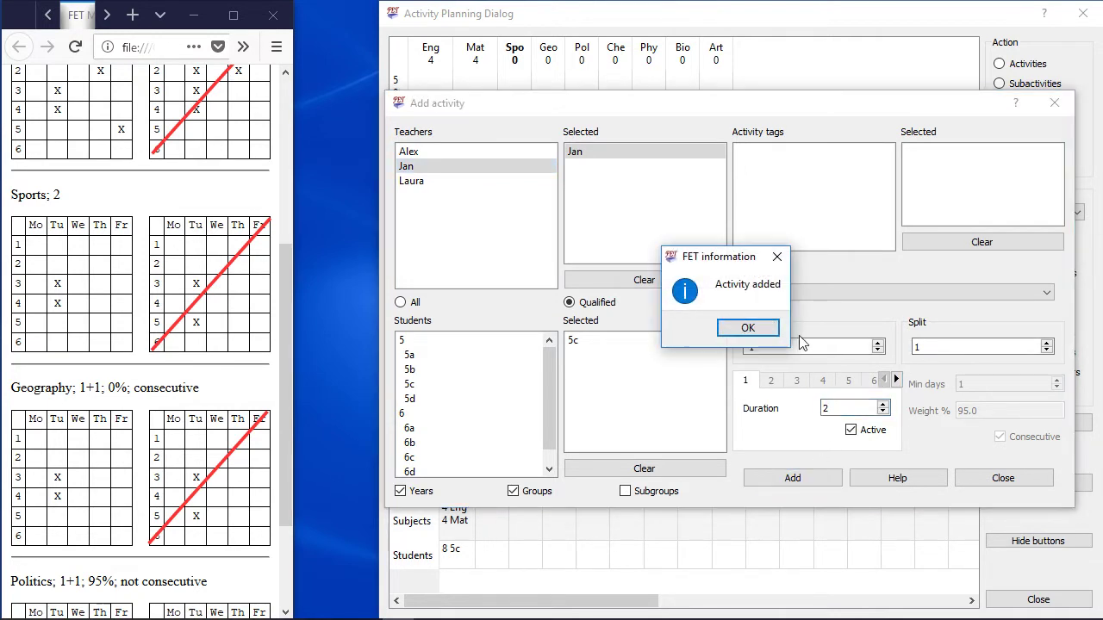
left_click(749, 330)
left_click(1000, 484)
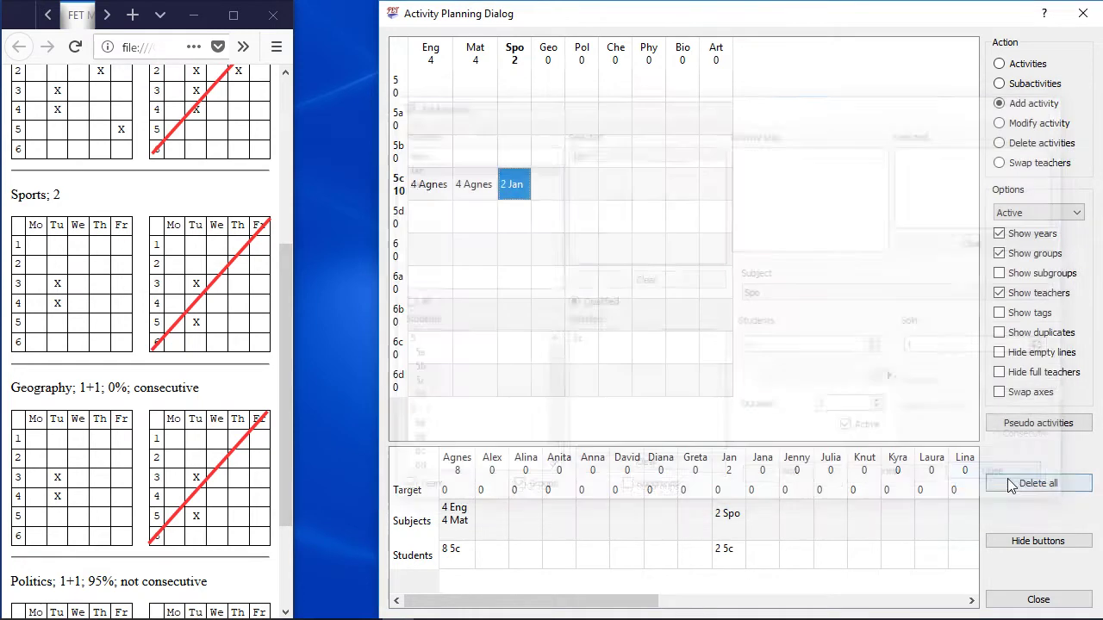
Step: Add a 5c Geo activity with the geography teacher, split into 2 consecutive lessons at 0% weight
left_click(551, 185)
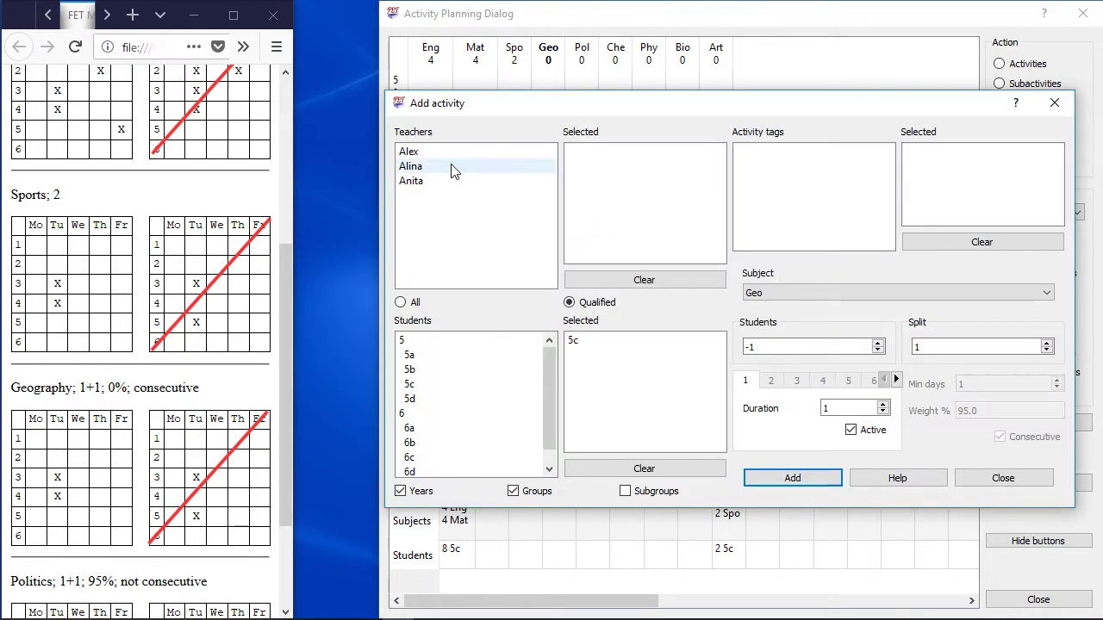
double_click(454, 168)
left_click(915, 346)
type("2")
left_click(974, 411)
double_click(974, 411)
type("0")
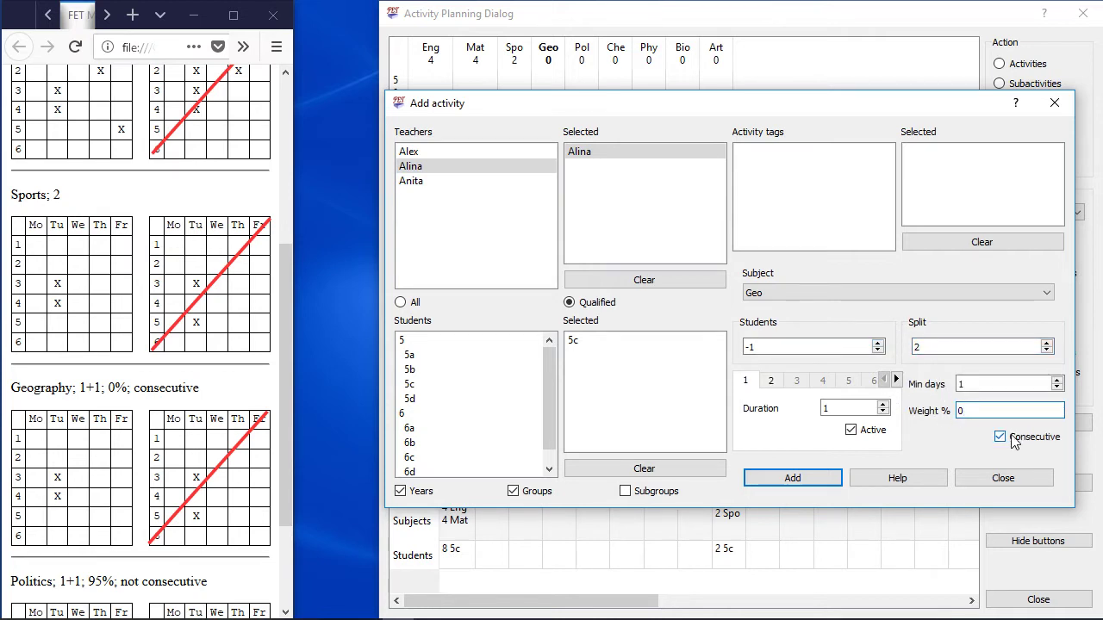
left_click(815, 480)
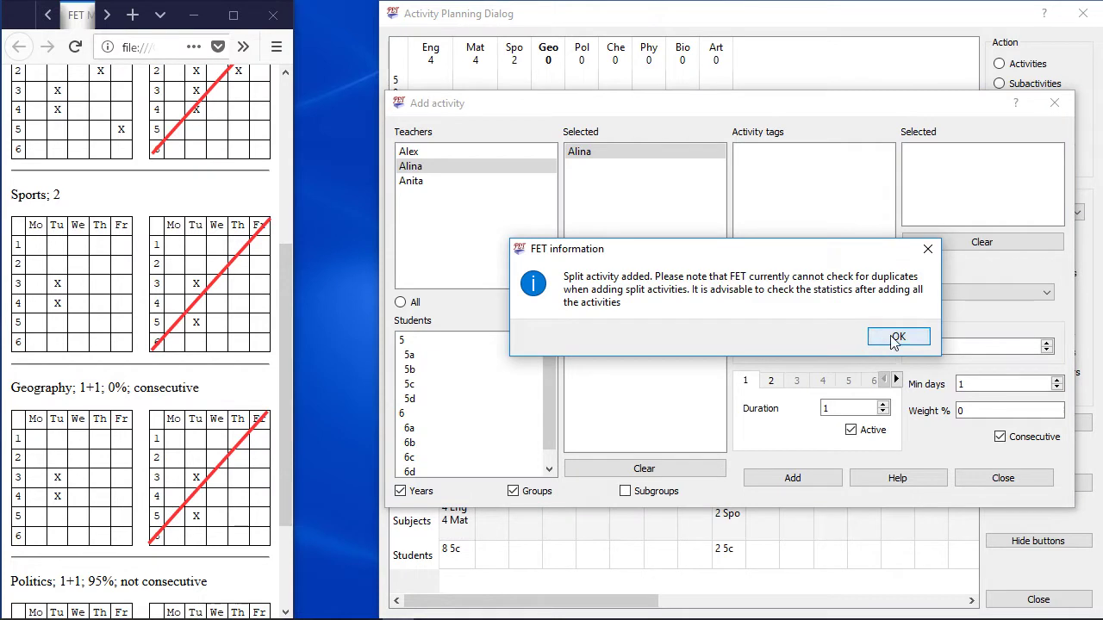
left_click(832, 337)
left_click(998, 478)
left_click(592, 180)
Step: Add a 5c Pol activity with the politics teacher, split 2, non-consecutive, at 95% weight
left_click(185, 326)
scroll(174, 317, "down", 3)
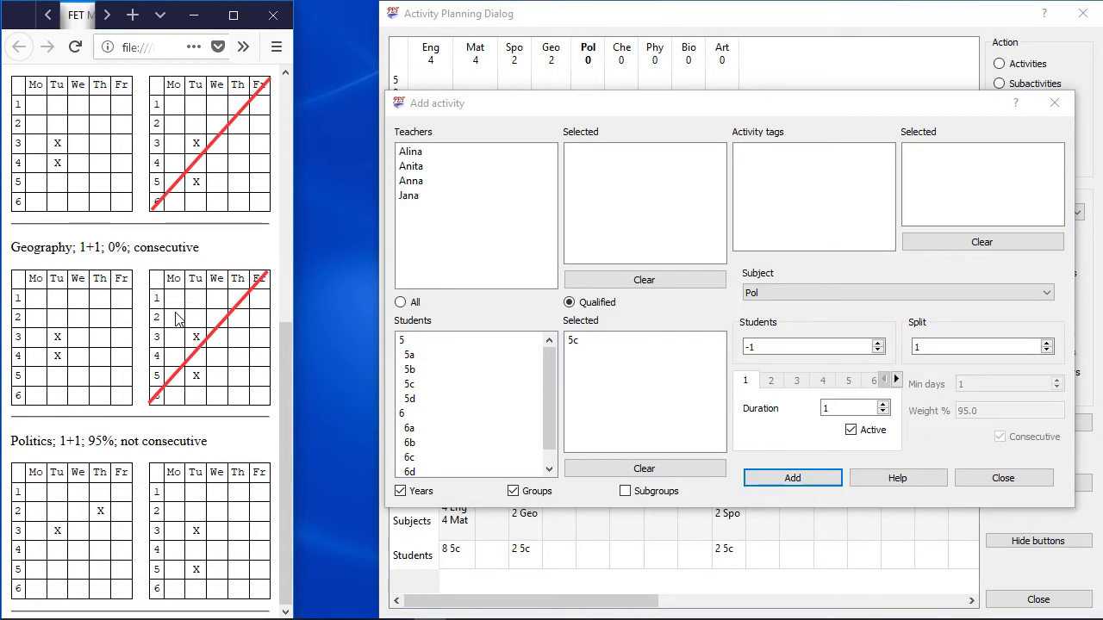
double_click(445, 167)
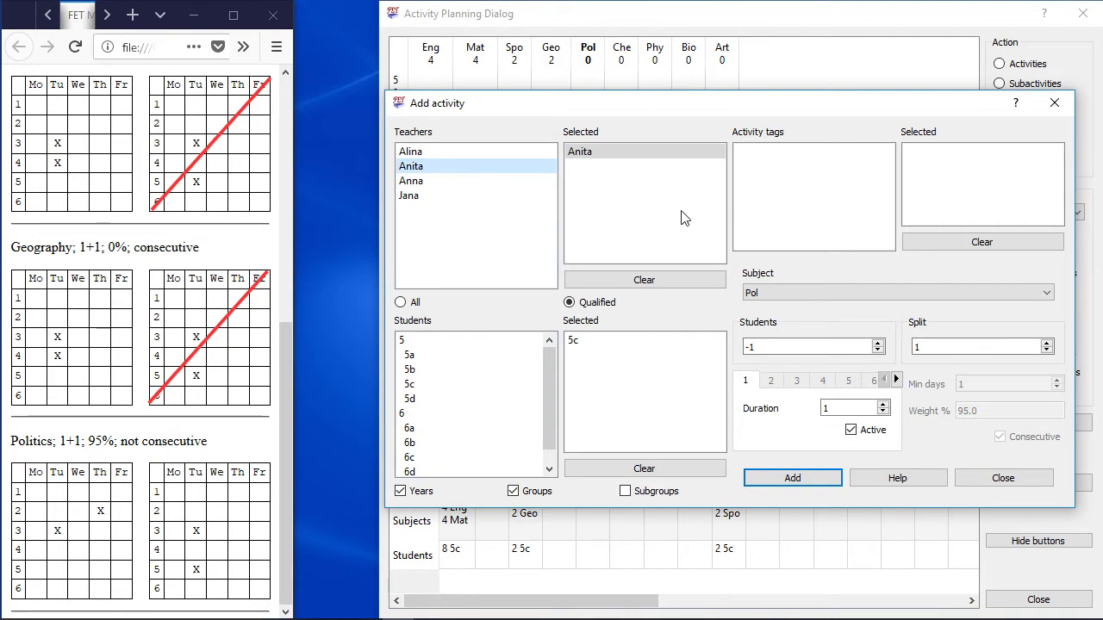
left_click(958, 344)
double_click(965, 345)
type("2")
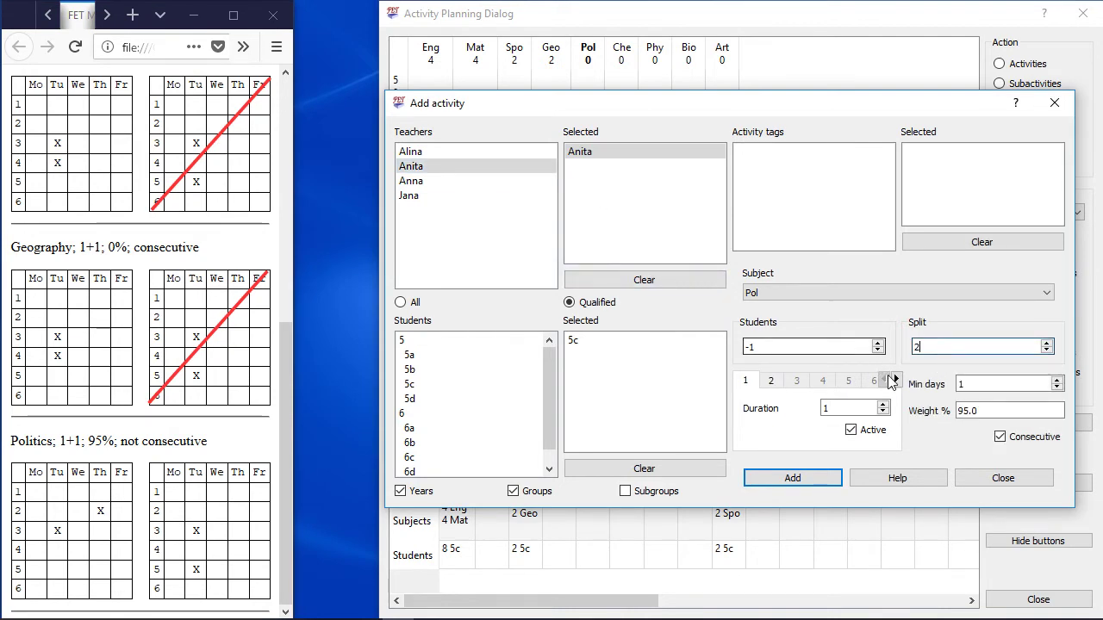
left_click(1006, 437)
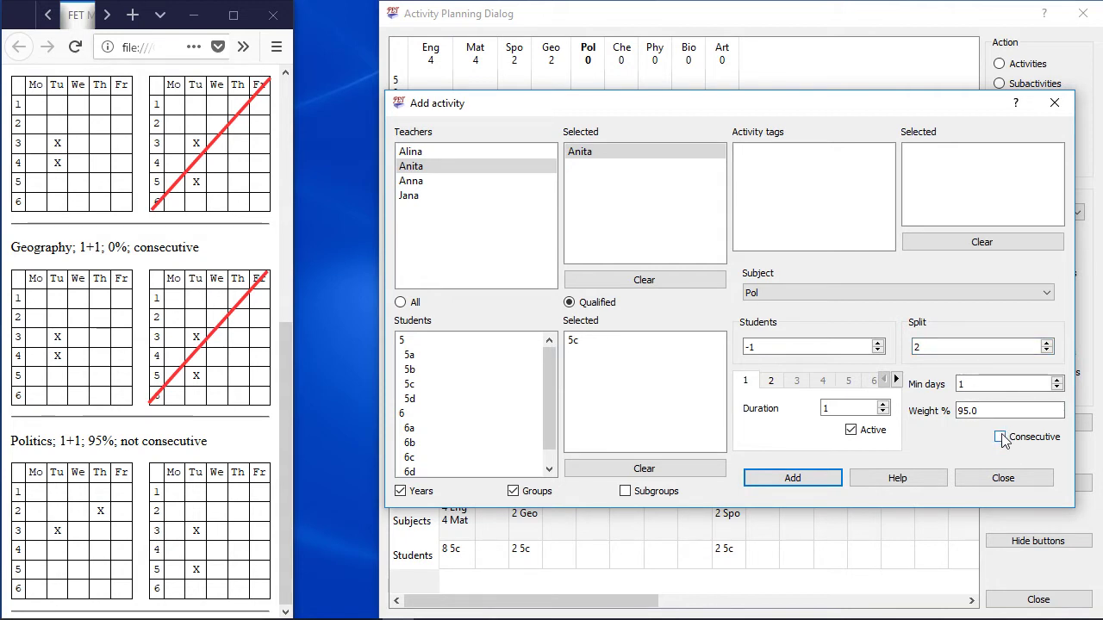
left_click(795, 484)
left_click(892, 334)
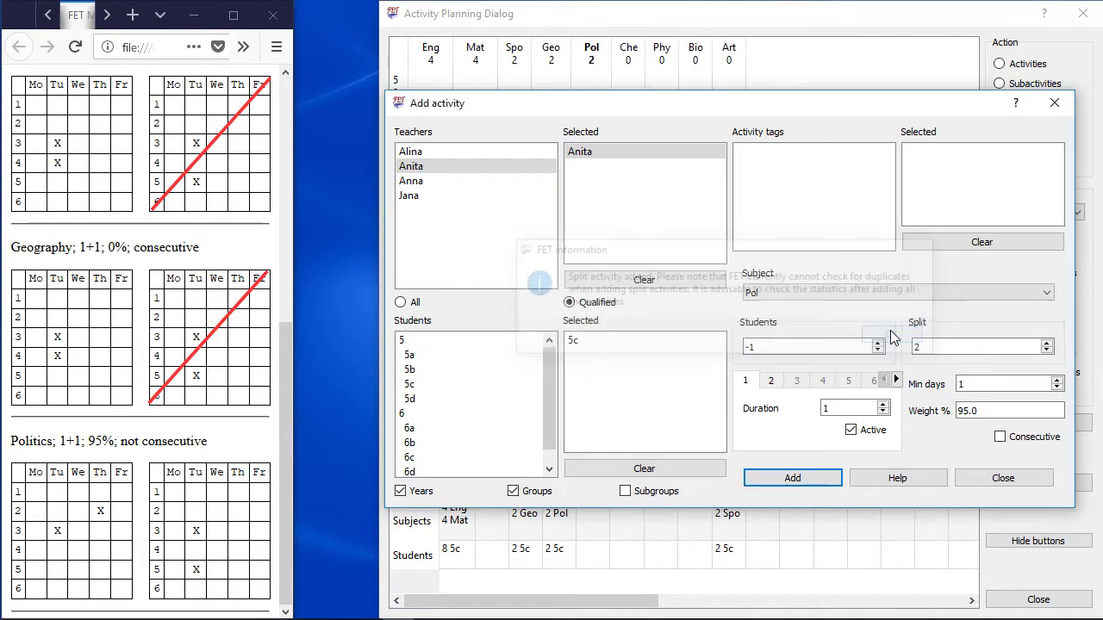
left_click(1017, 480)
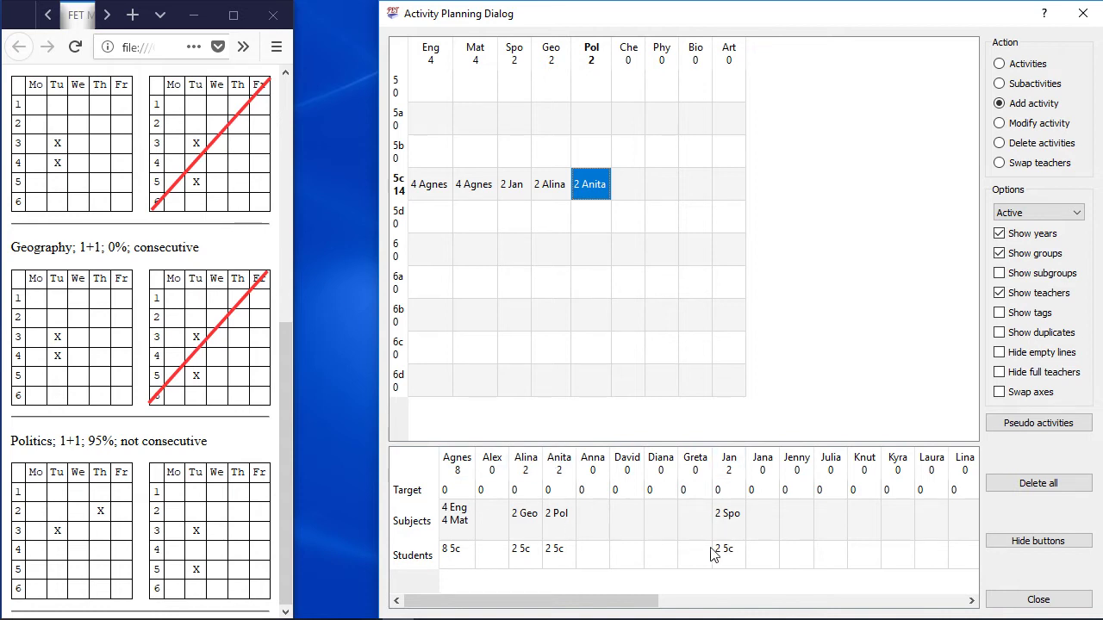
double_click(461, 517)
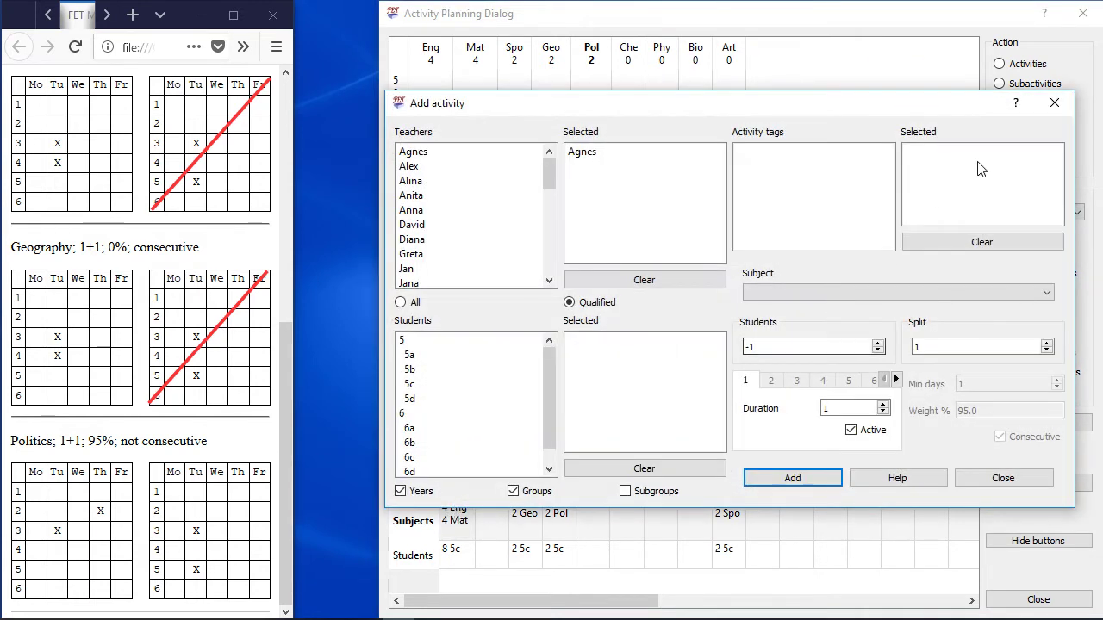
left_click(1053, 105)
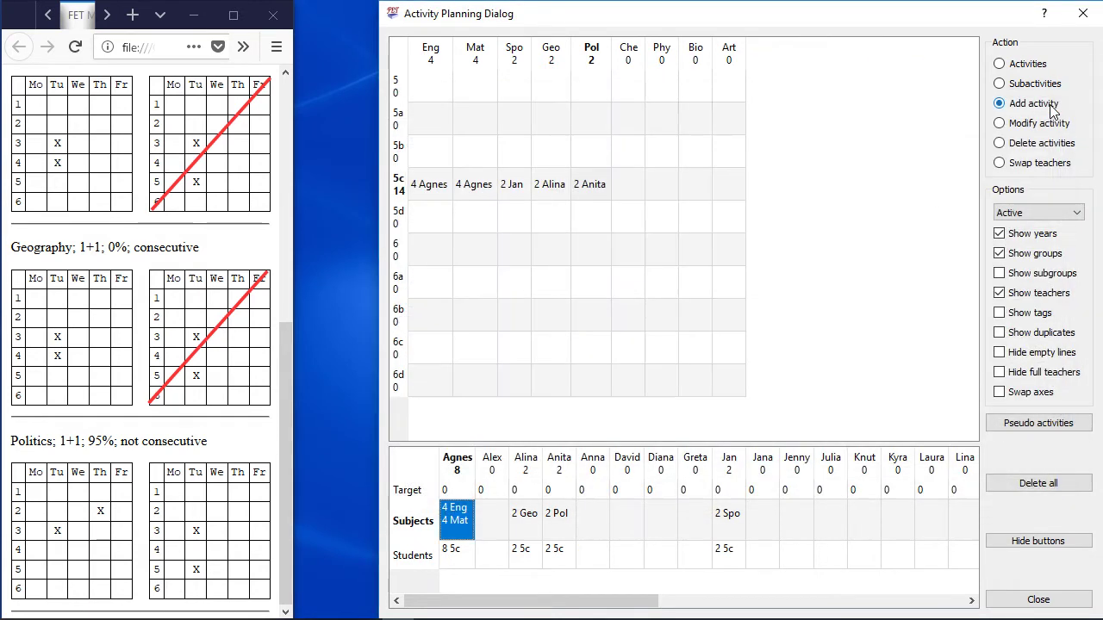
Step: Enter Target cell values 8, 3 and 1 for the Eng/Mat, Geo and Pol teachers
left_click(463, 497)
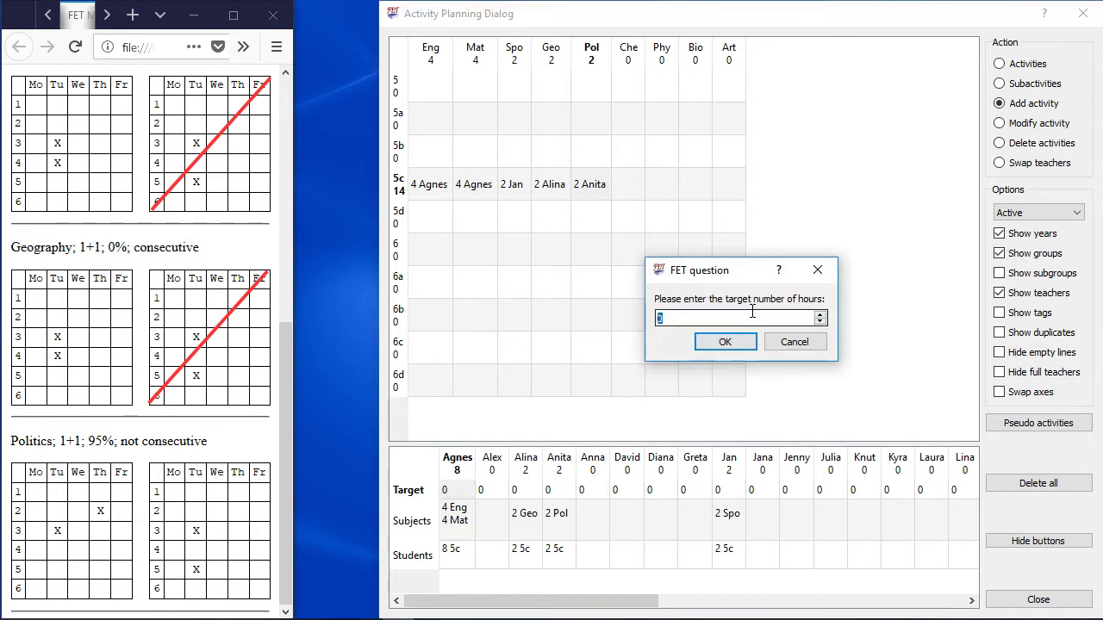
type("8")
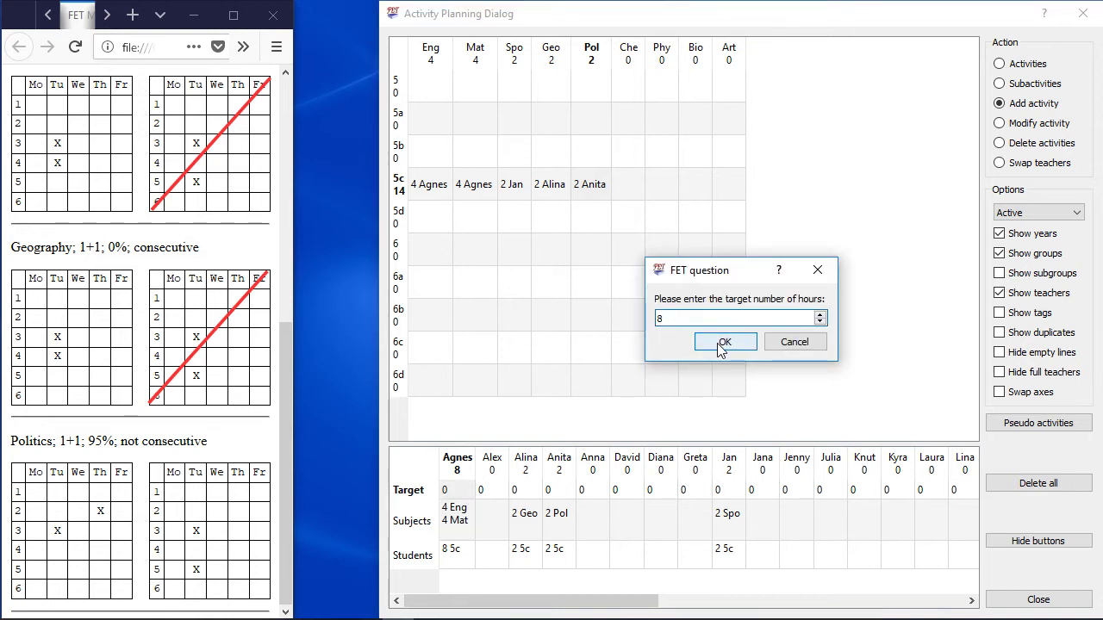
left_click(722, 342)
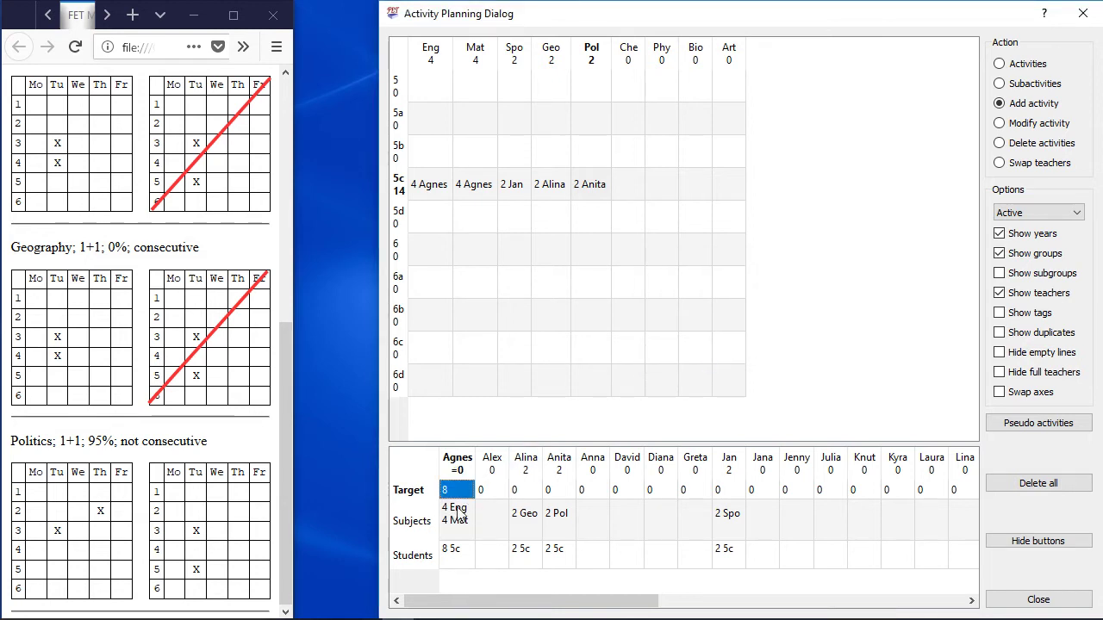
left_click(521, 490)
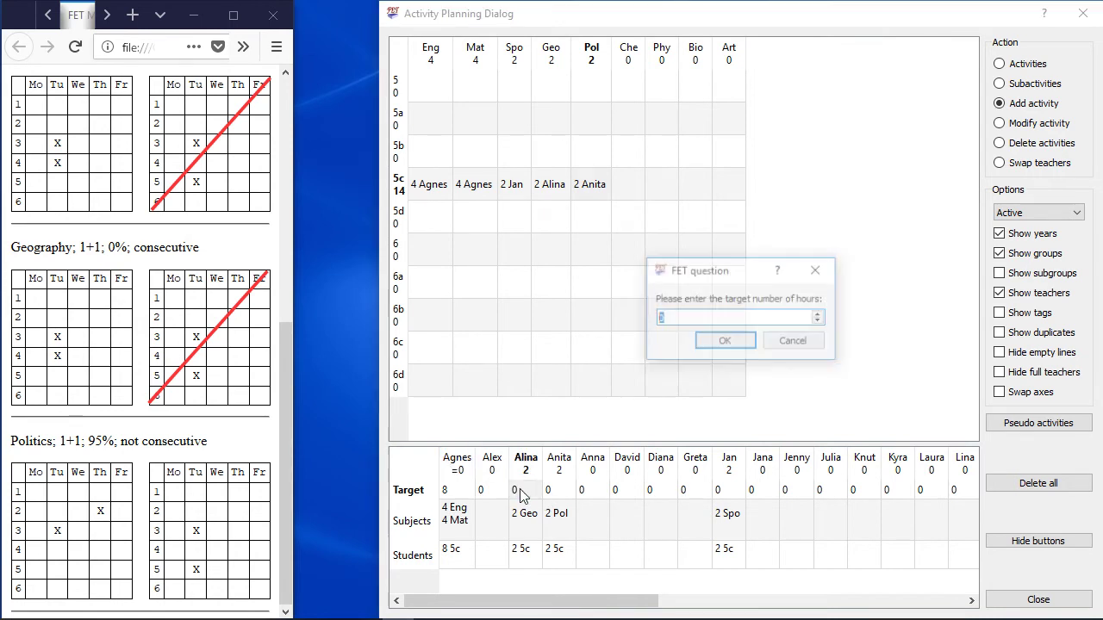
type("3")
left_click(720, 342)
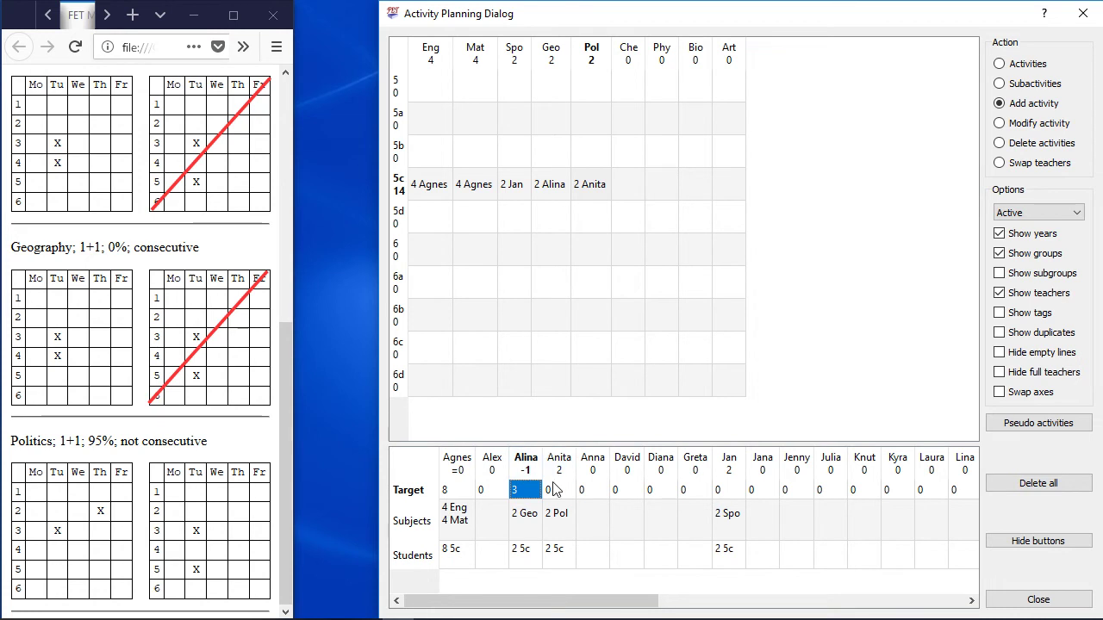
left_click(558, 491)
type("1")
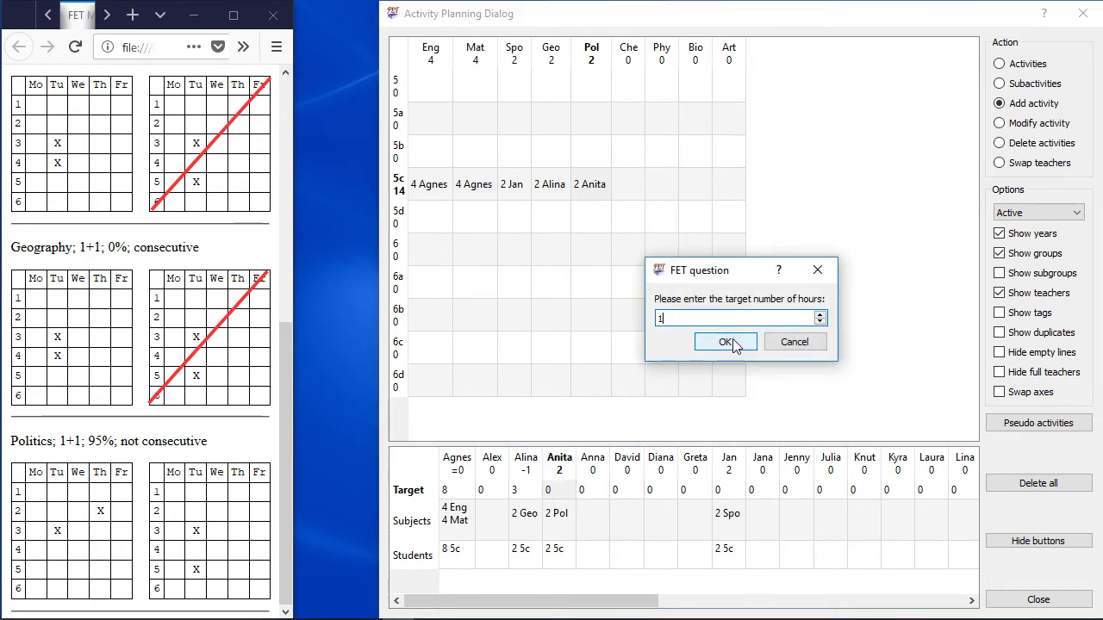
left_click(732, 343)
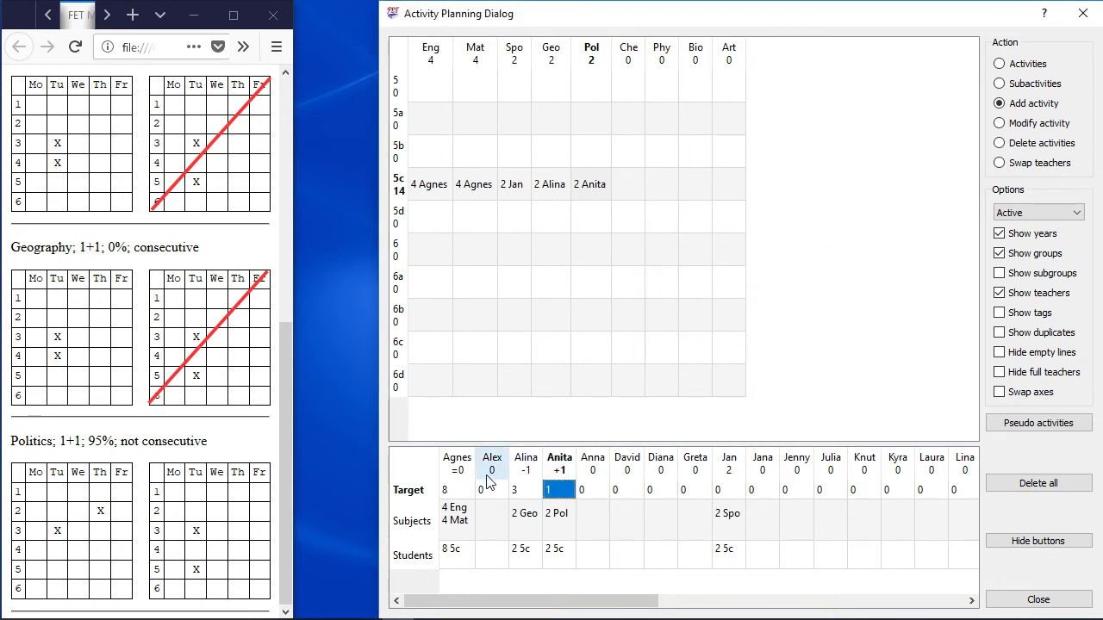